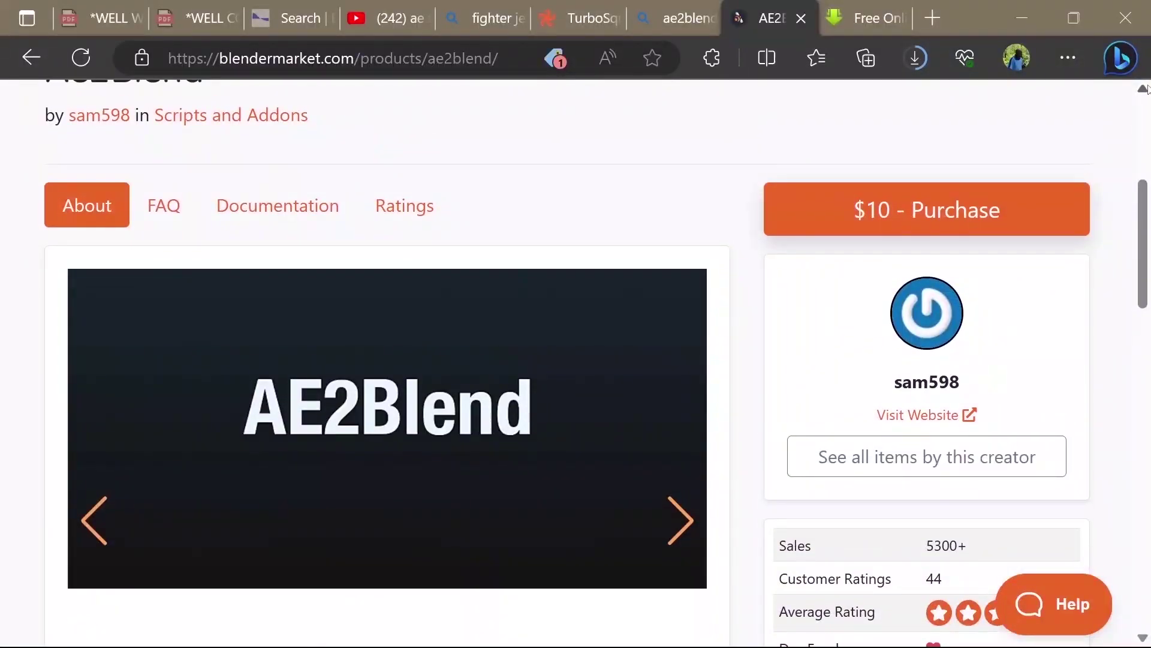
click(670, 542)
click(670, 541)
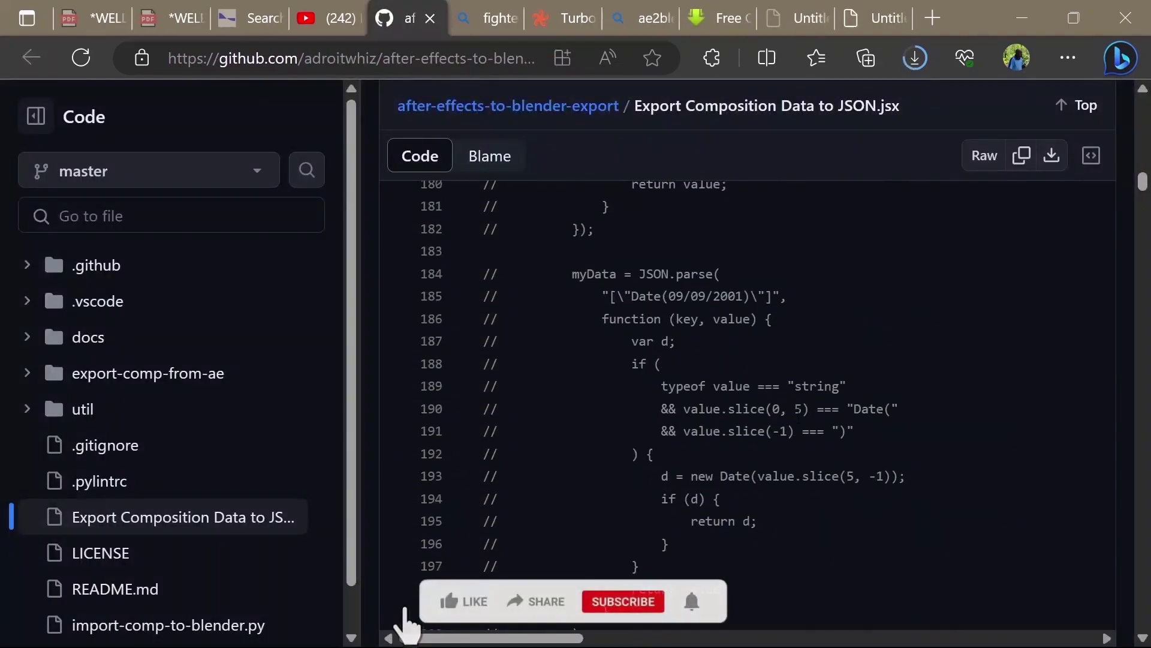
scroll(747, 414, down, 8)
scroll(746, 414, down, 10)
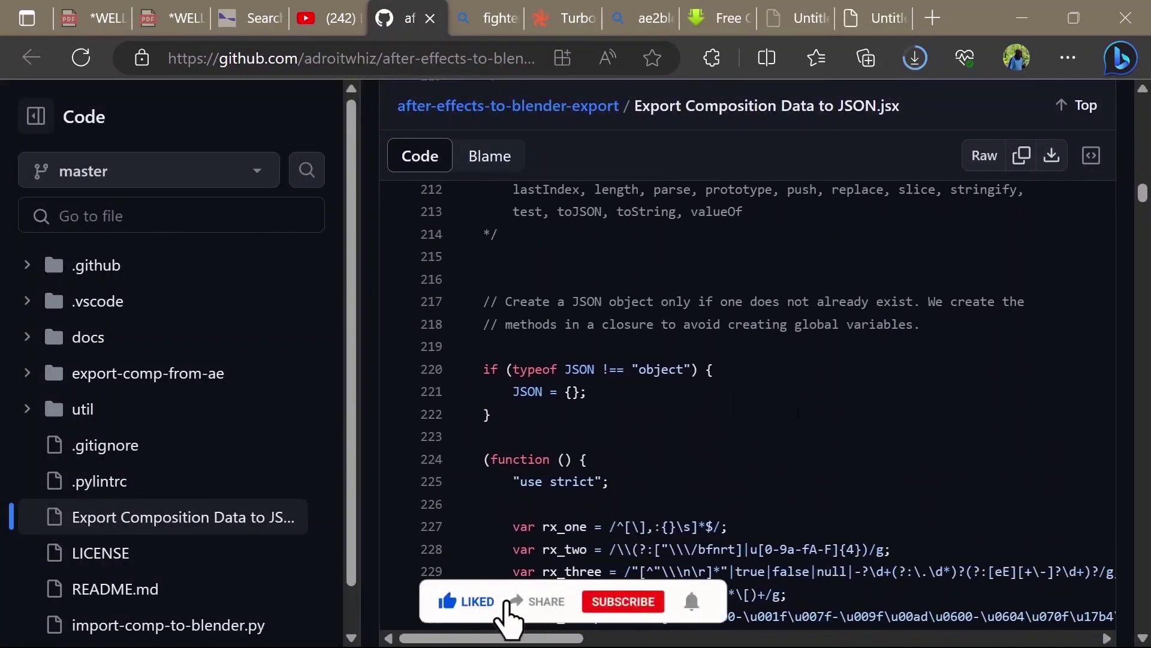
scroll(747, 414, down, 8)
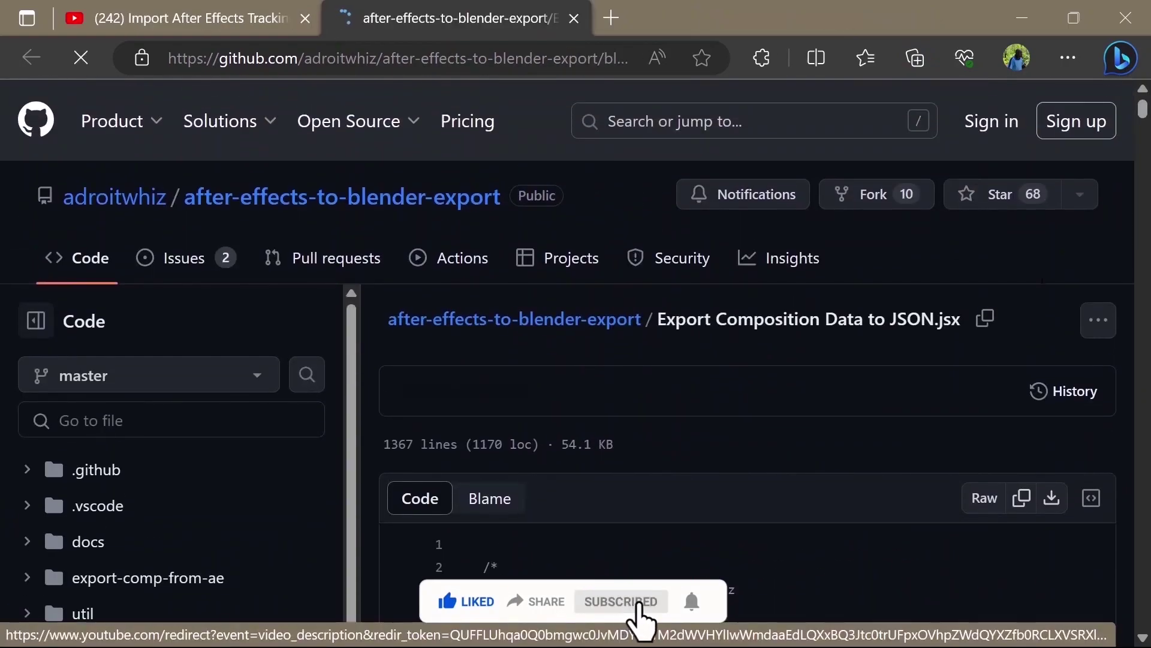
Download the Export Composition Data to JSON.jsx file from the after-effects-to-blender-export repository
click(1087, 322)
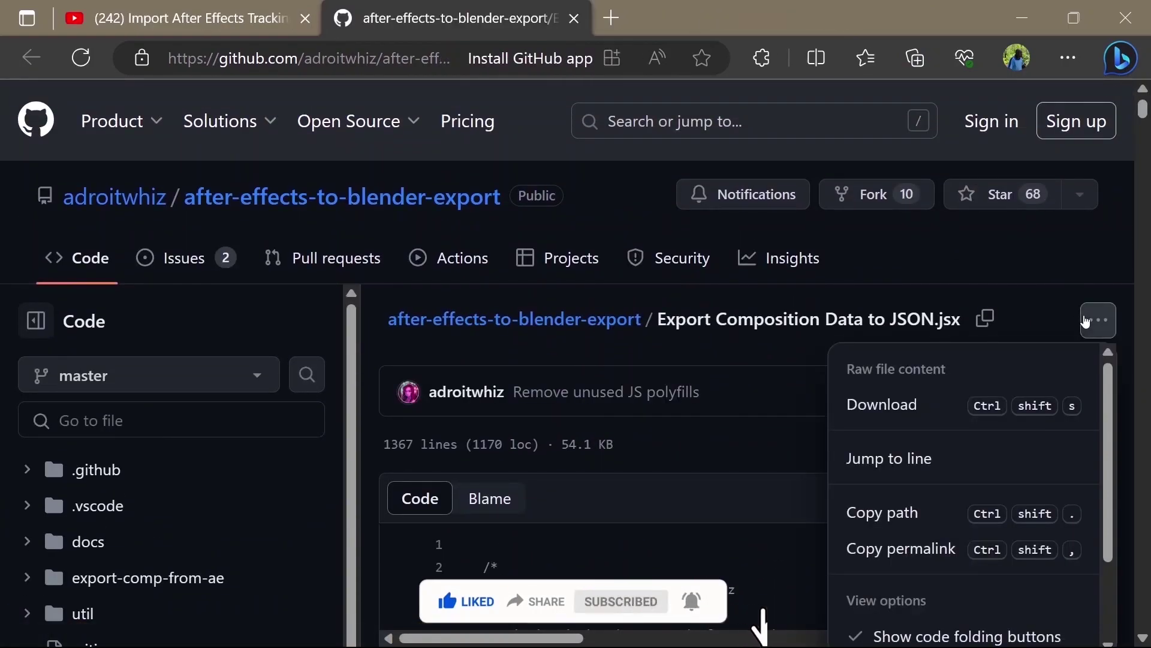
click(885, 418)
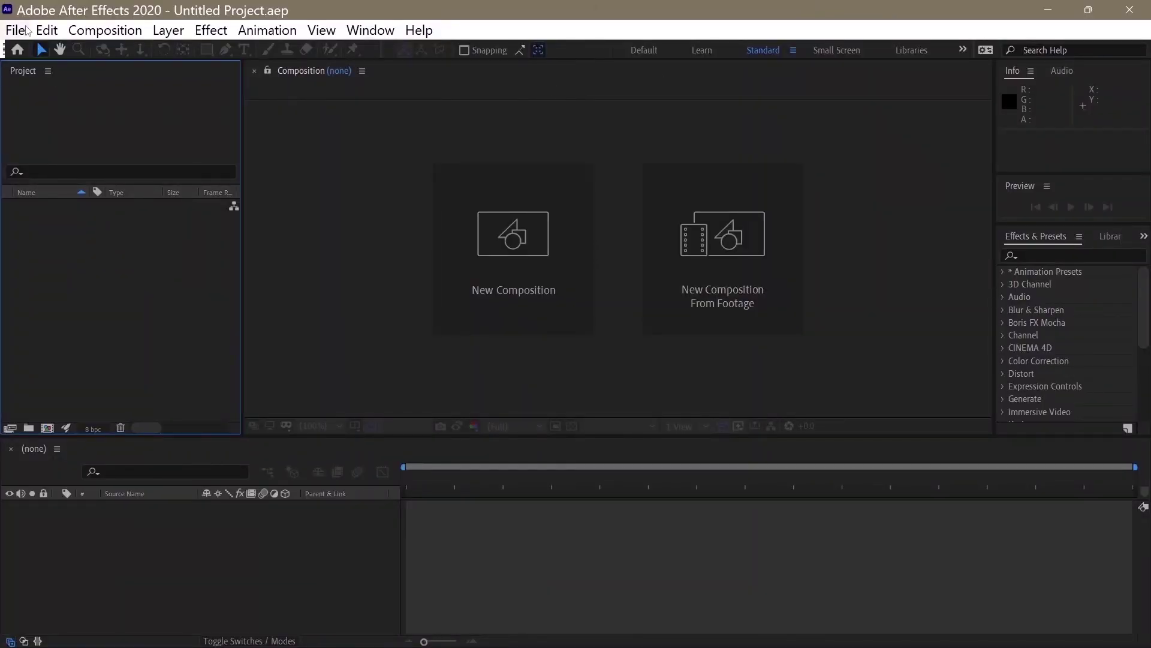
Switch to After Effects, install the Export Composition Data to JSON script file, and check that it is listed among the scripts
click(15, 30)
mouse_move(294, 556)
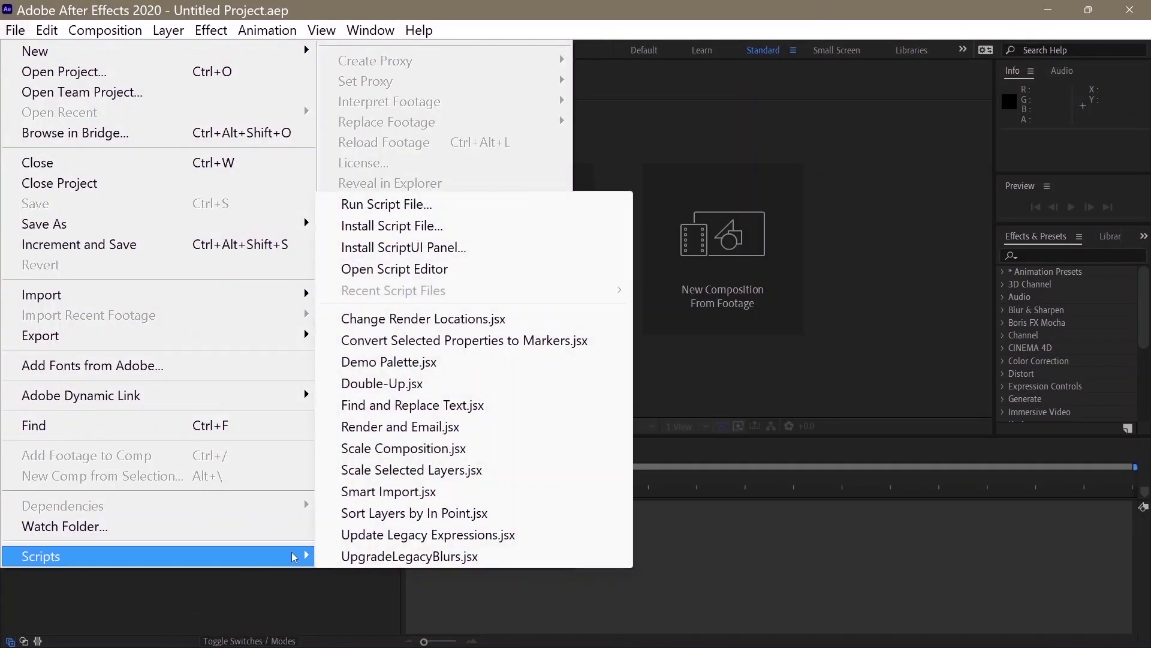
click(414, 226)
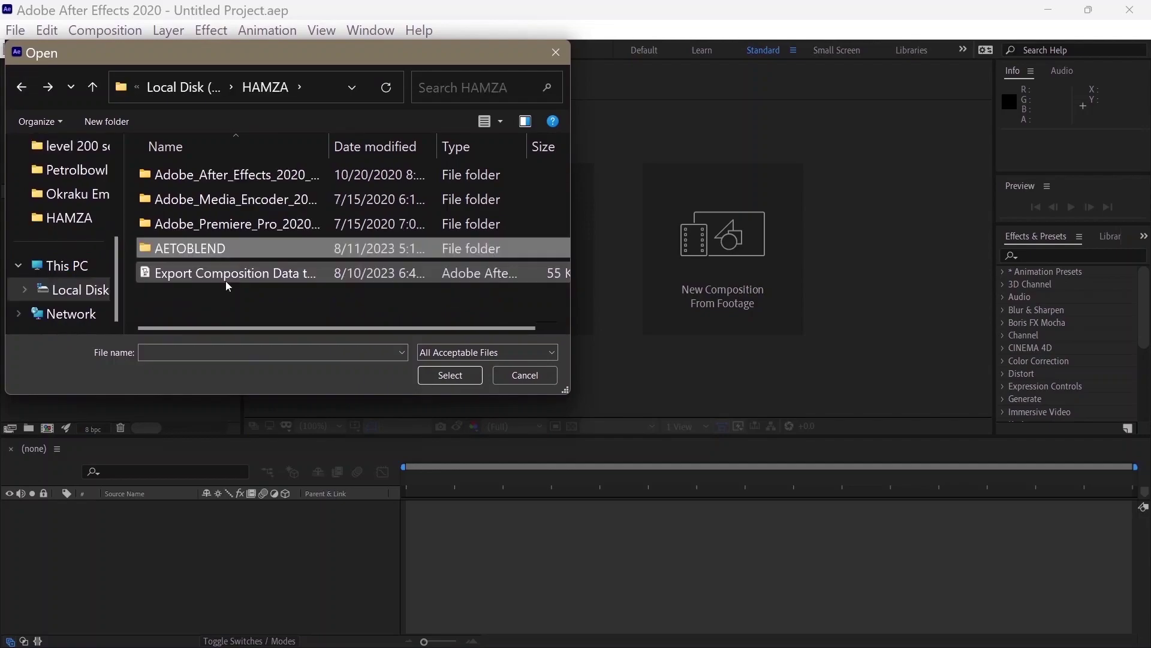
click(225, 274)
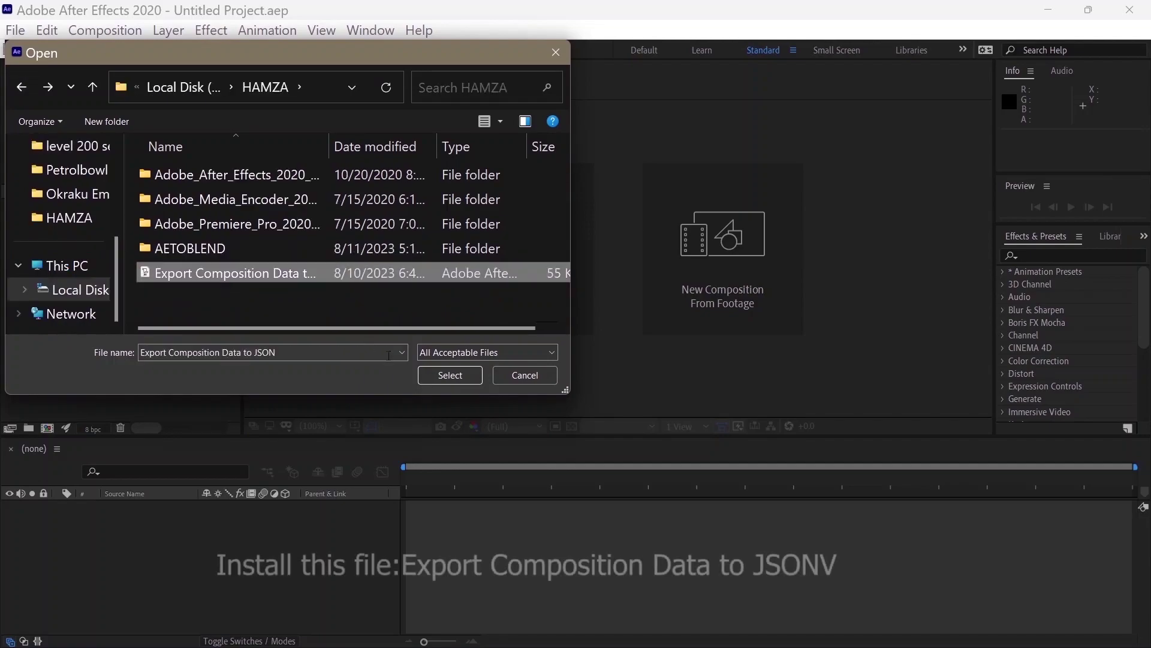
click(449, 375)
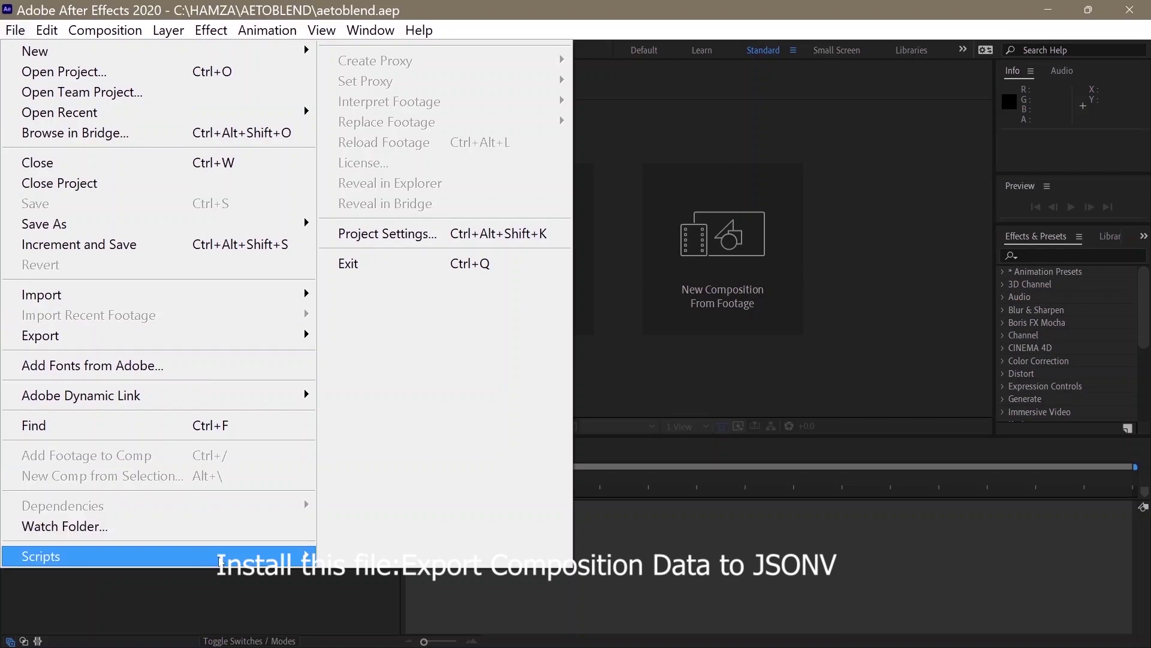
mouse_move(237, 558)
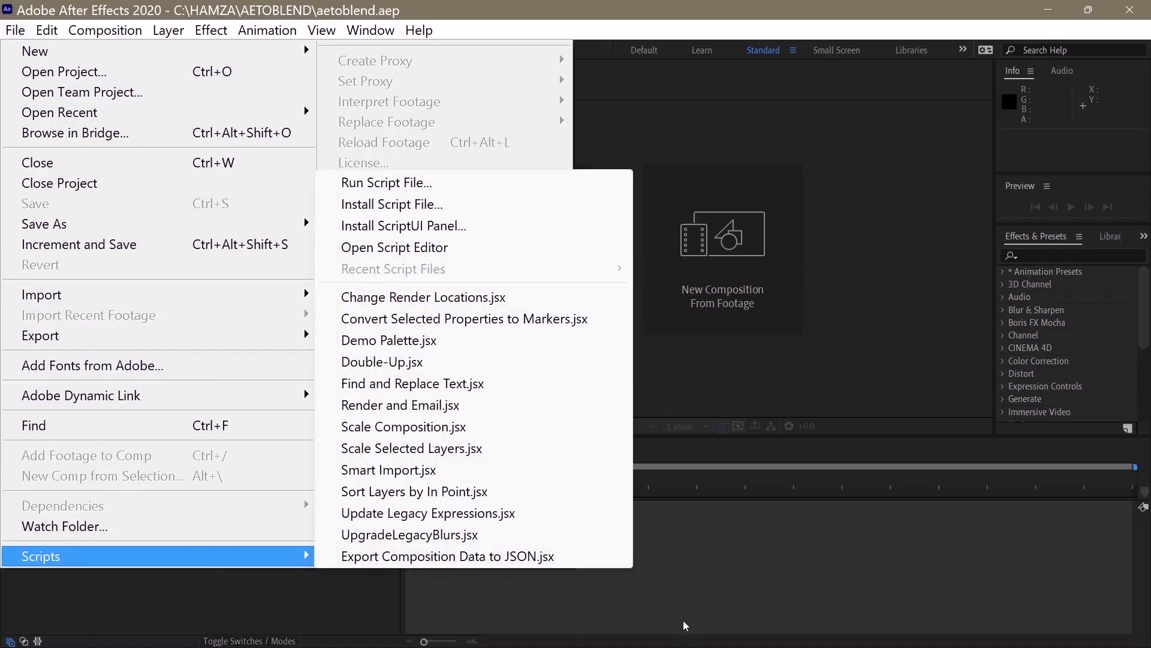
click(676, 567)
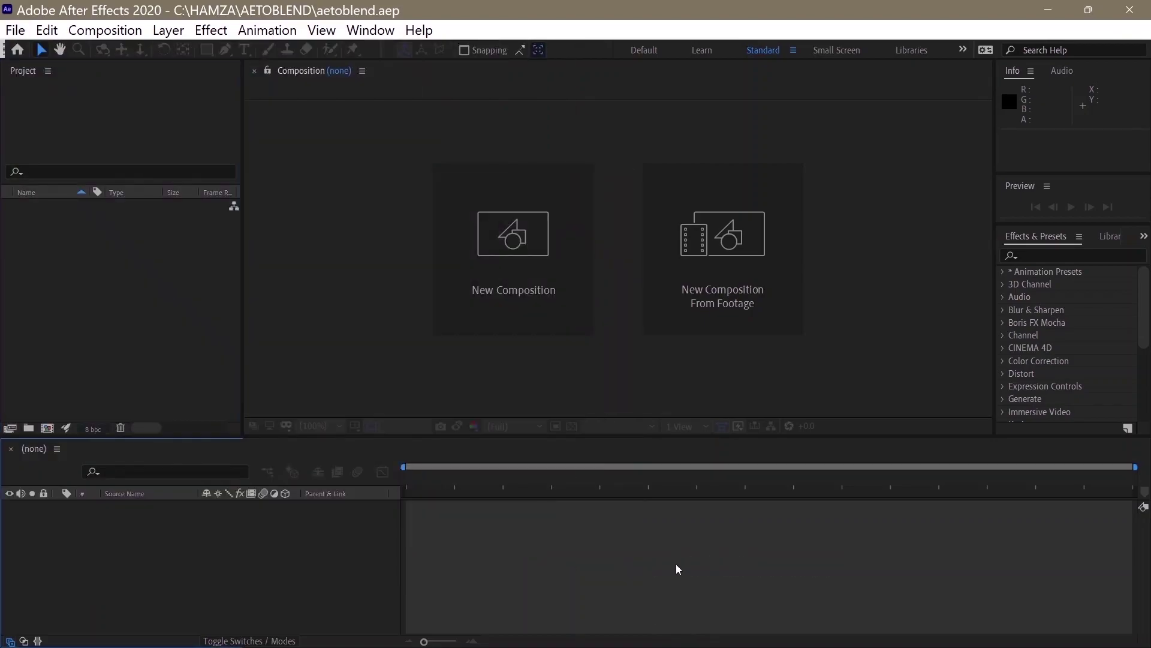
Import the AETOBLEND PNG sequence into an AETOBLEND composition and run Track Camera on its layer
click(99, 292)
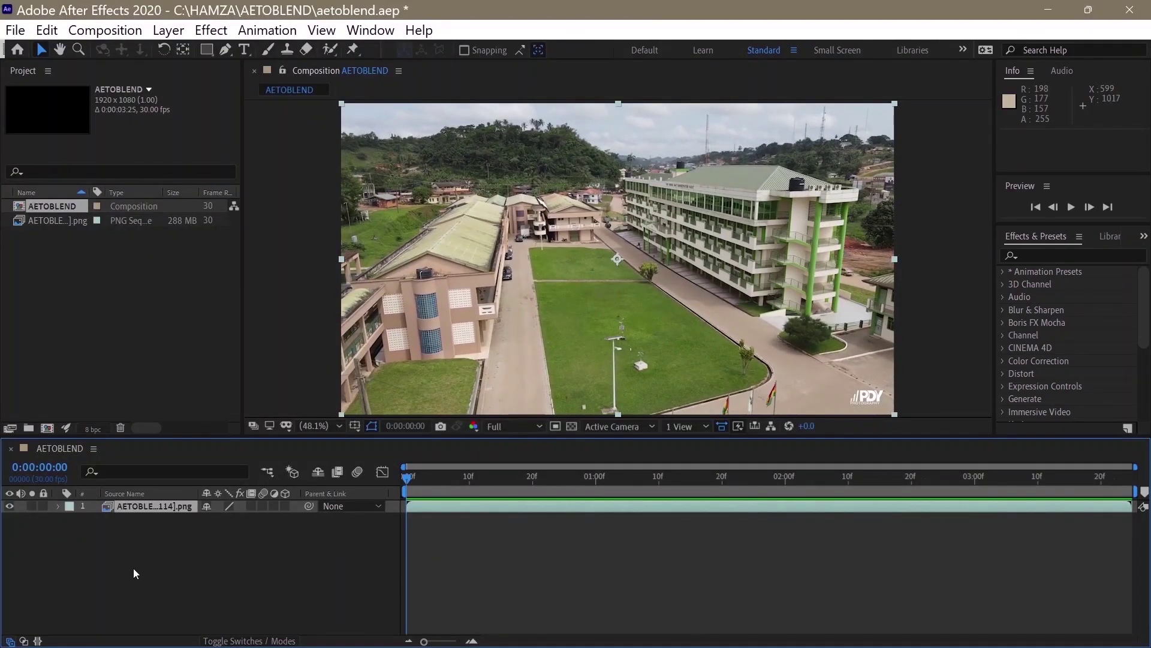
click(163, 506)
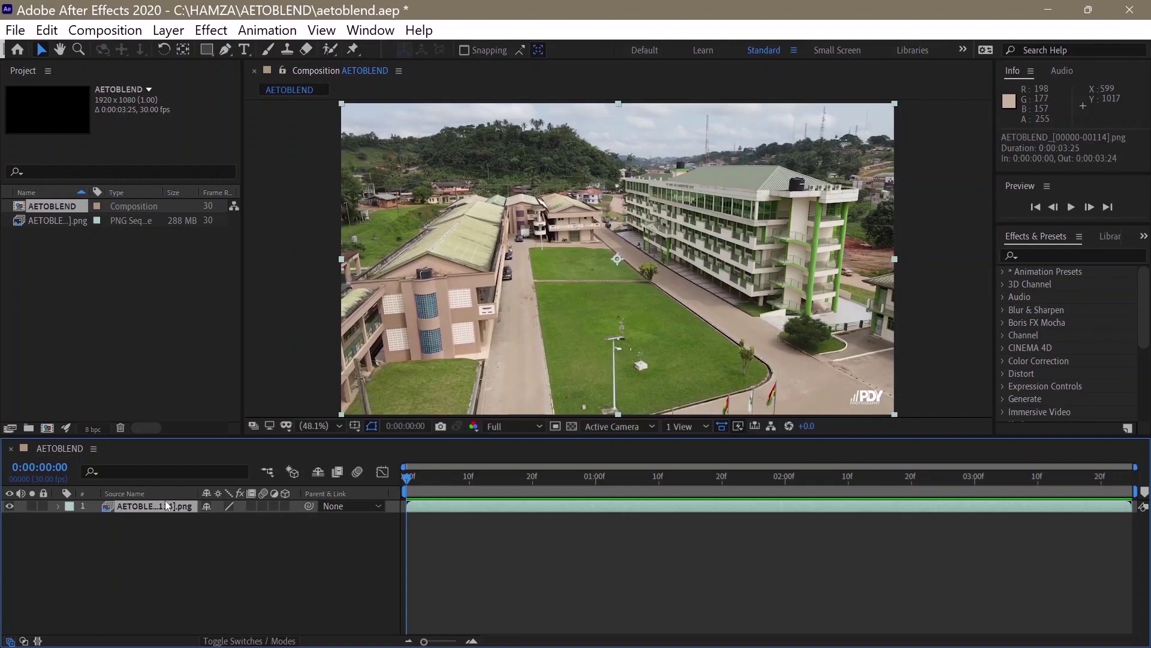
right_click(570, 319)
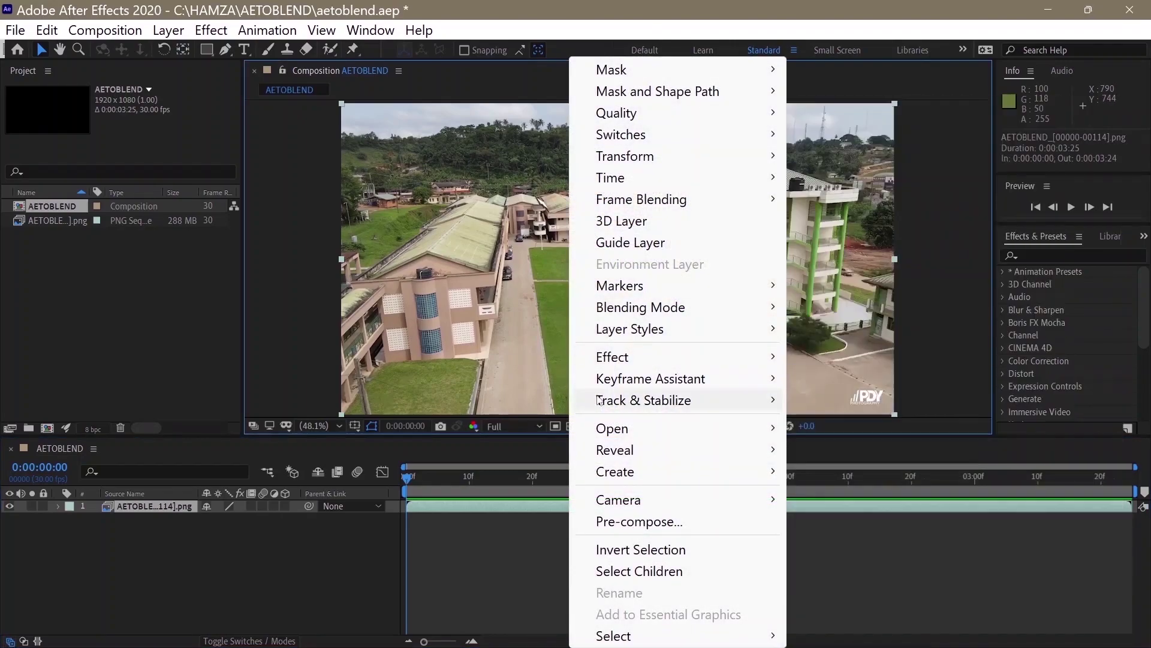
mouse_move(679, 402)
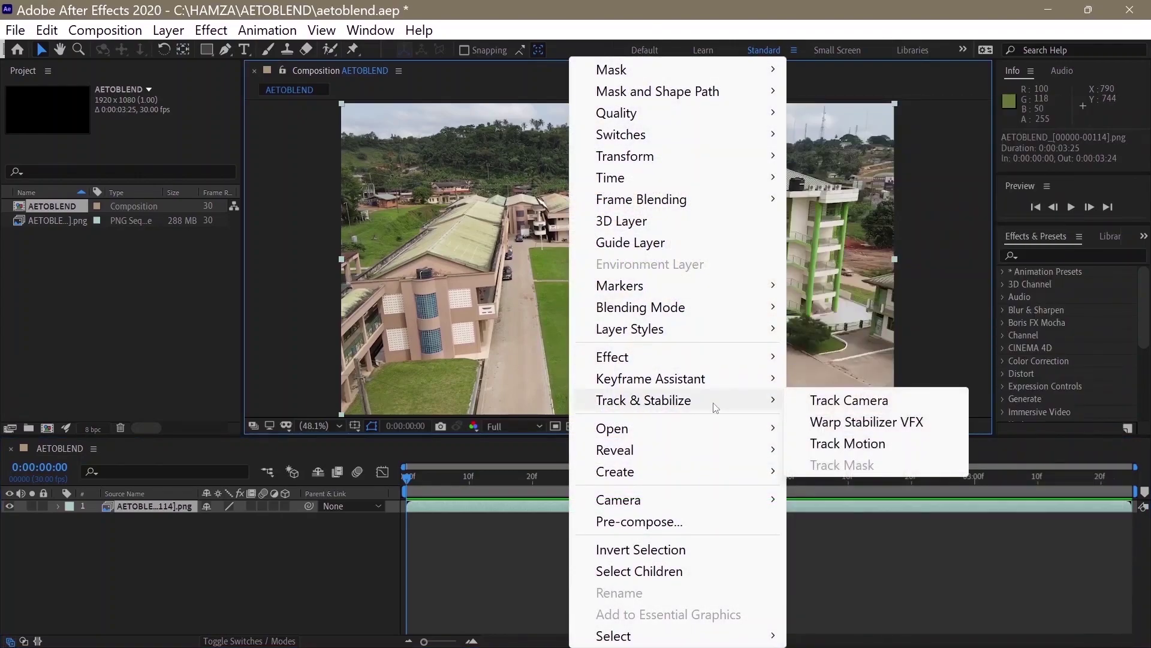
click(848, 399)
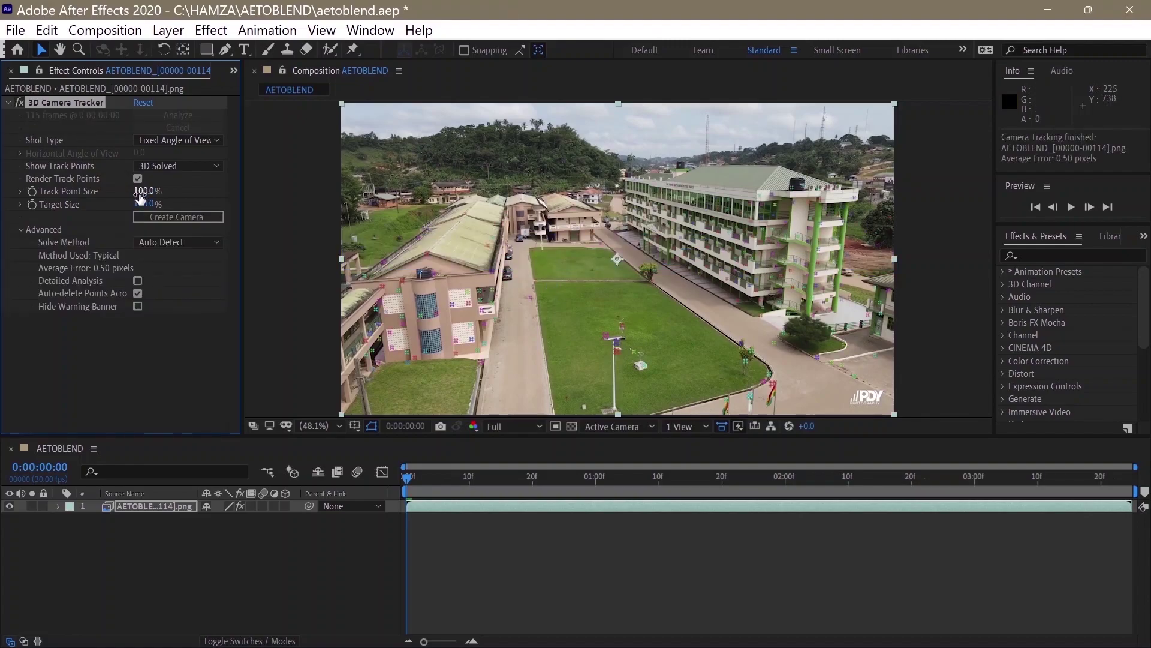
Set the 3D Camera Tracker's track point size to 284% and select three track points spanning the lawn
drag(162, 189, 414, 201)
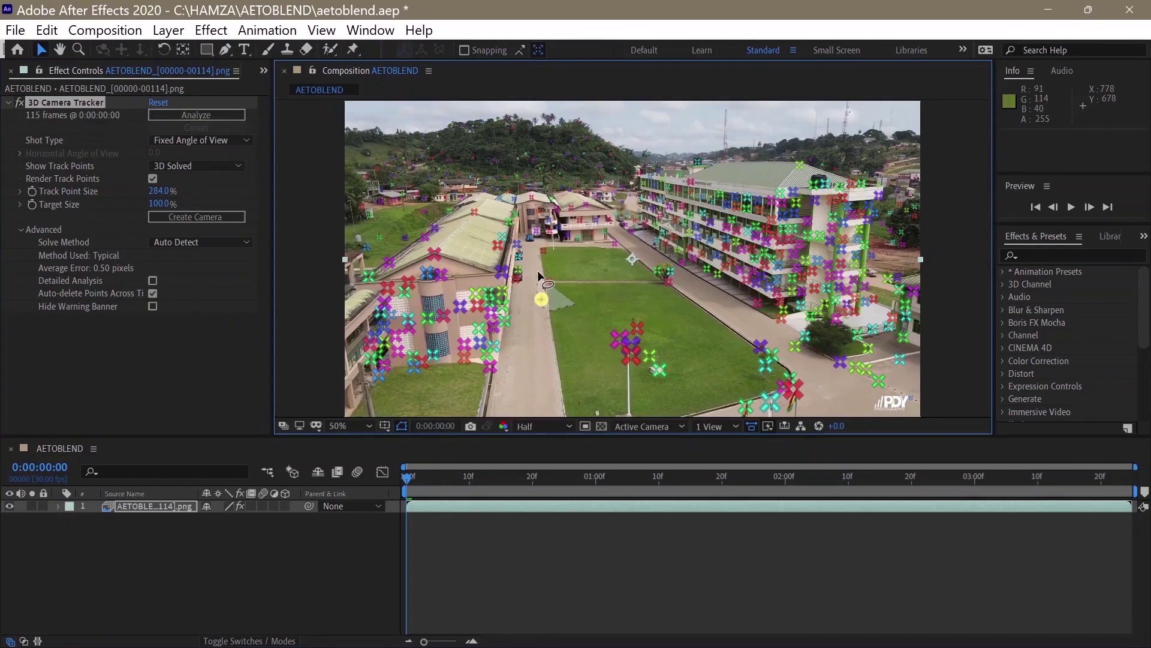
mouse_move(589, 291)
mouse_down()
mouse_move(645, 301)
mouse_move(676, 282)
mouse_move(647, 288)
mouse_up()
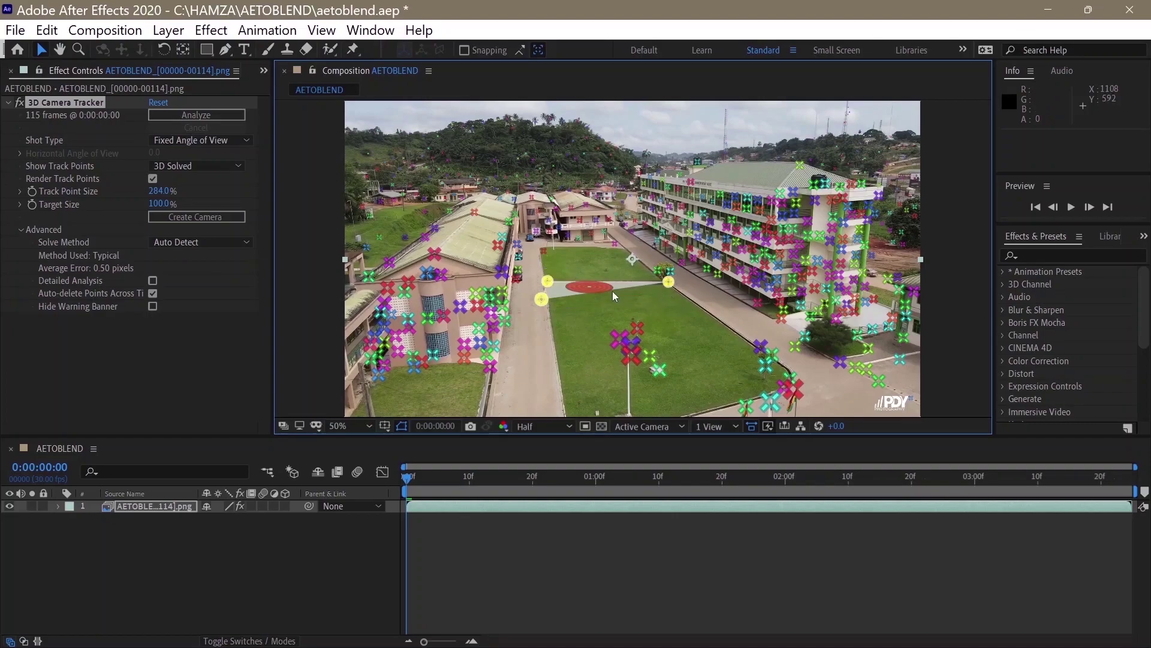
right_click(610, 286)
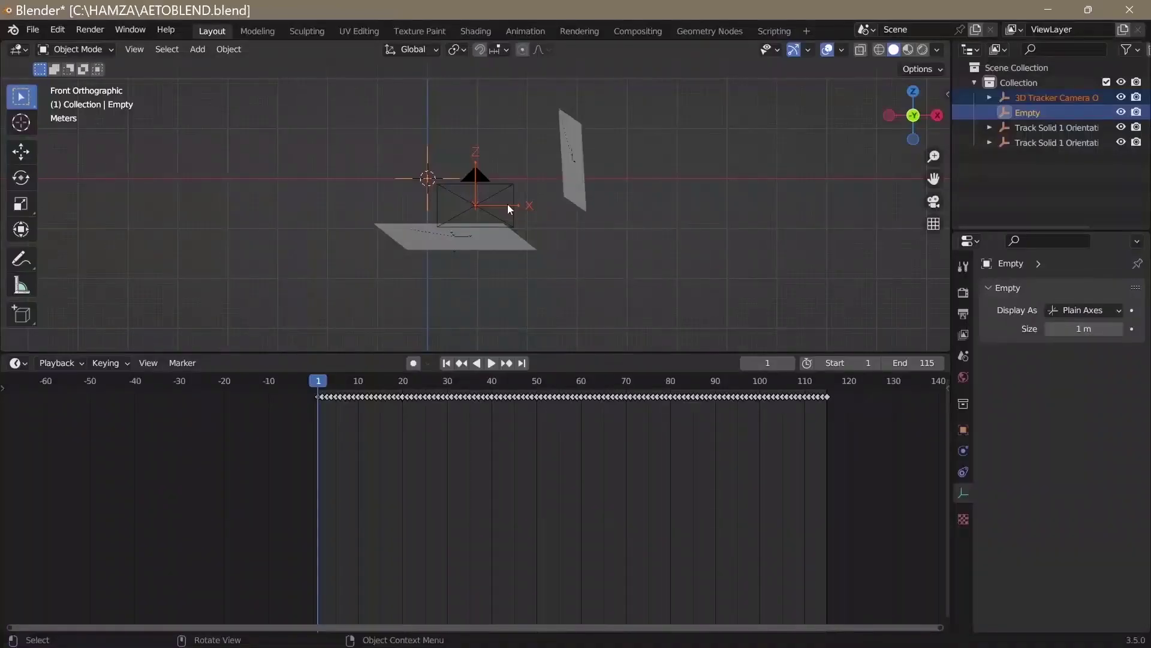
key(shift+s)
click(432, 298)
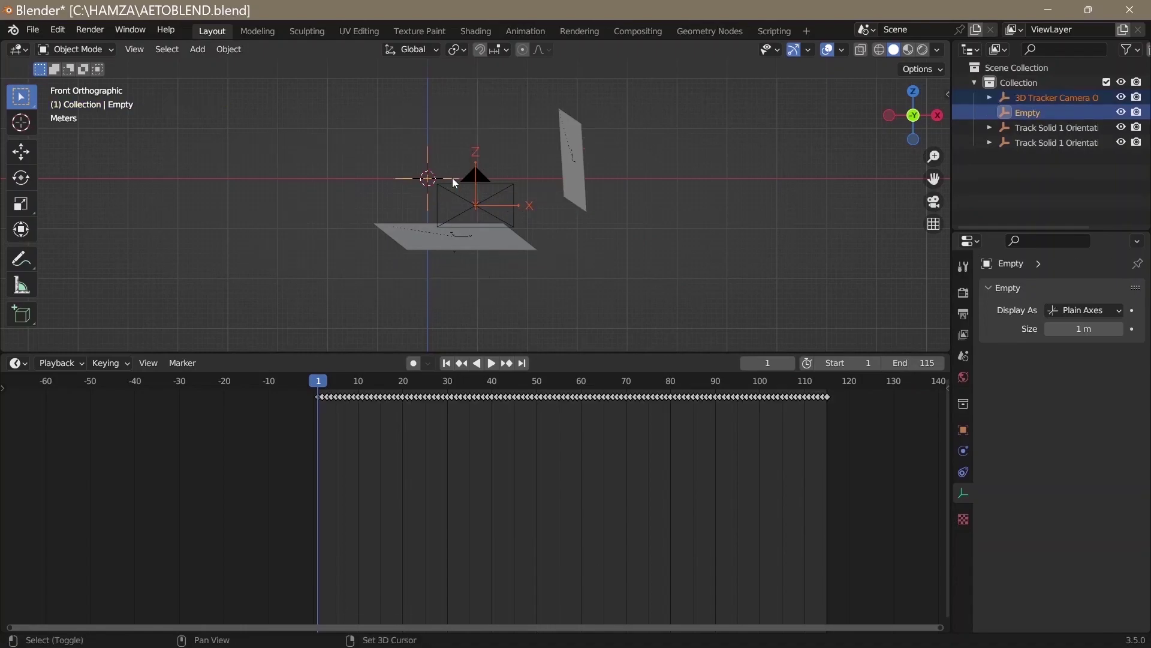
key(shift+s)
click(527, 146)
key(ctrl+z)
key(ctrl+z)
In Blender, parent the two track solids to the 3D Tracker Camera Orientation empty
key(a)
shift+double_click(417, 178)
shift+click(514, 208)
key(ctrl+p)
click(512, 211)
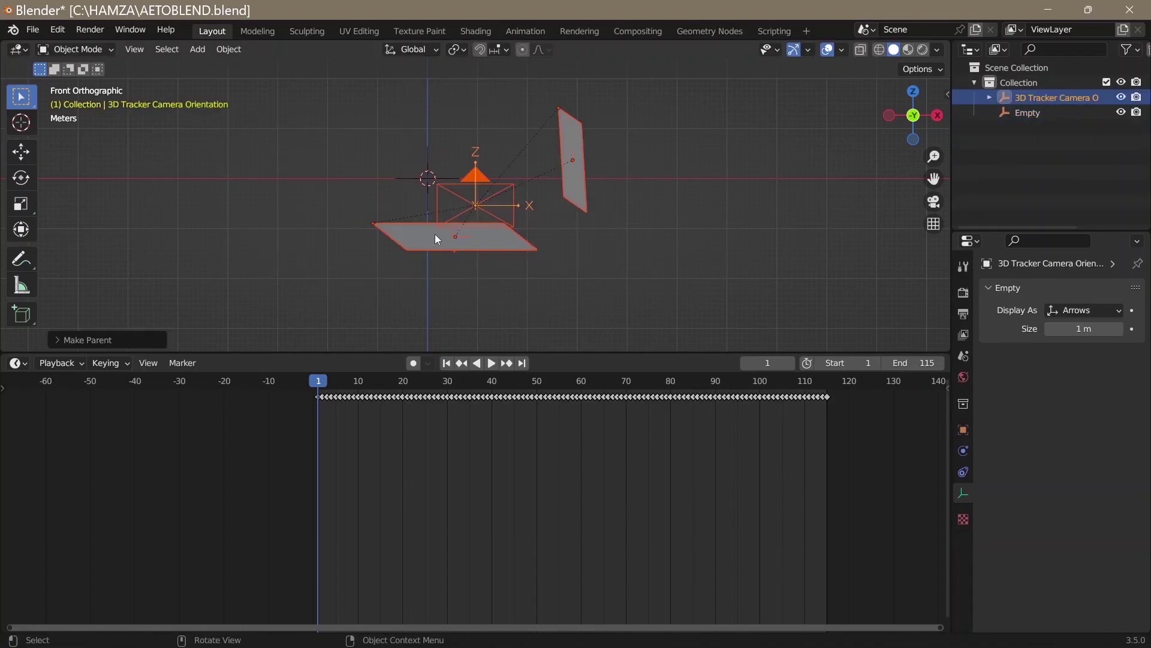
Try moving the 3D Tracker Camera Orientation empty along Z, and parent the selected tracking objects together
click(427, 178)
middle_drag(428, 178, 491, 198)
middle_drag(542, 279, 576, 264)
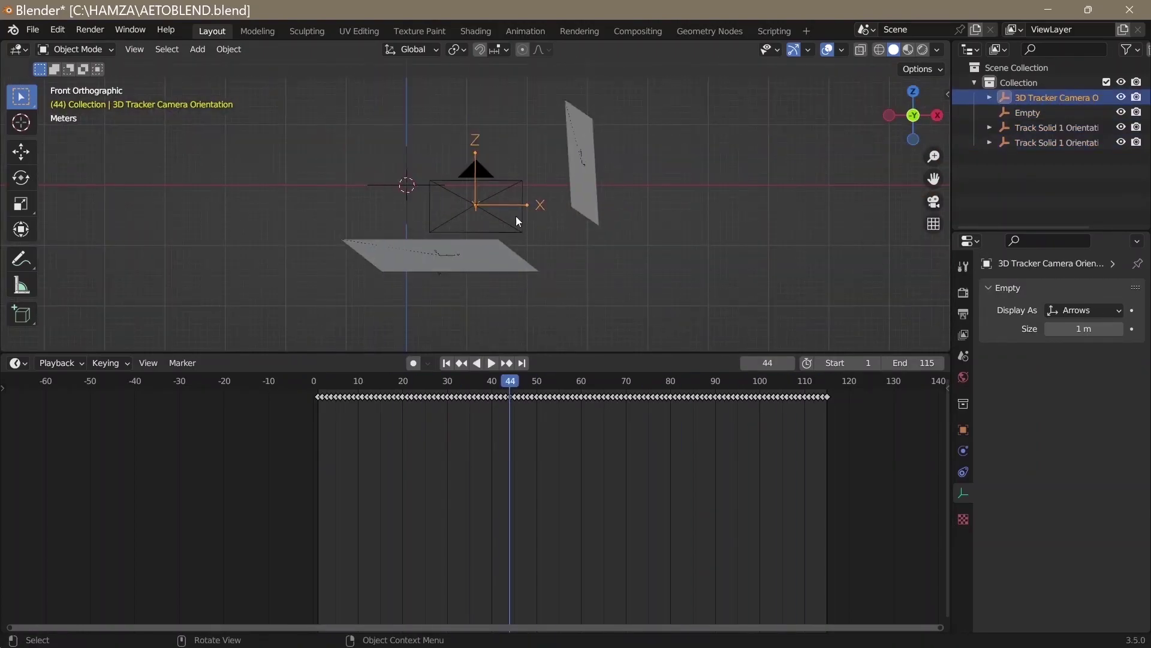
key(g)
key(z)
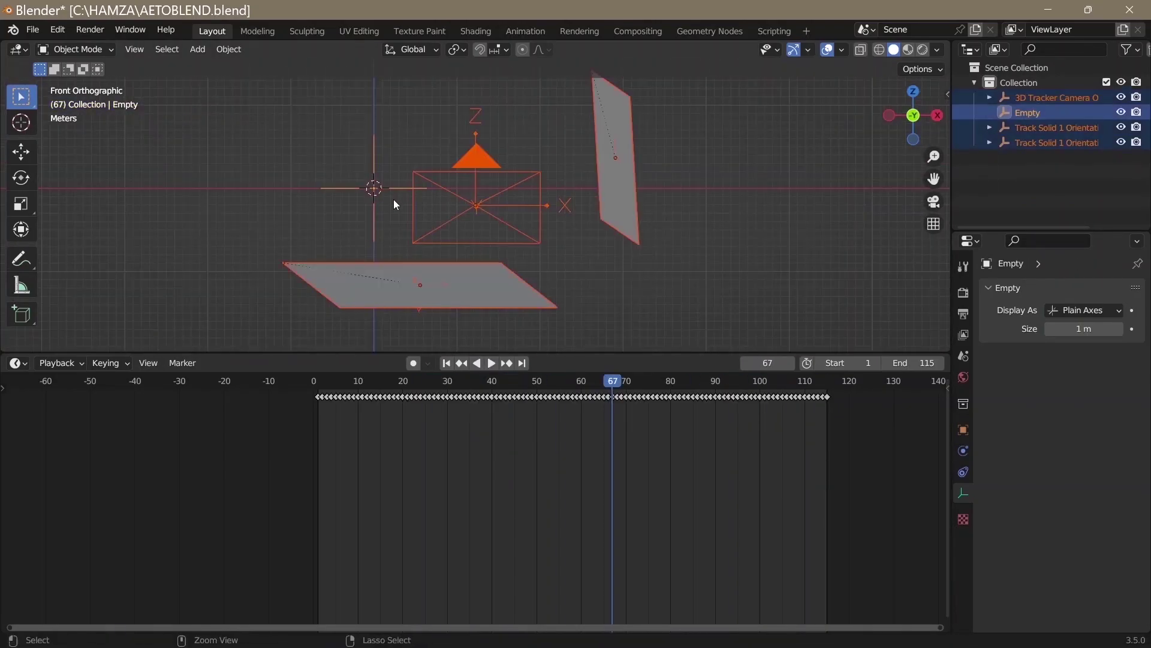
key(ctrl+p)
click(352, 190)
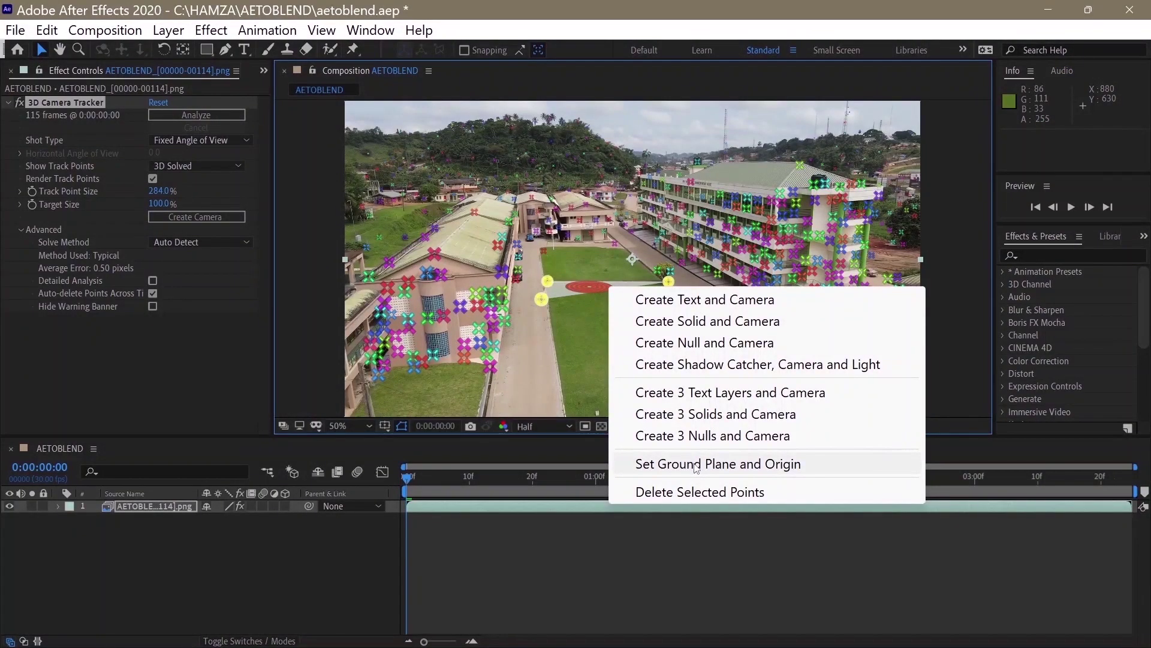
Back in After Effects, set the ground plane and origin from the three lawn points and create a solid and camera there
click(696, 465)
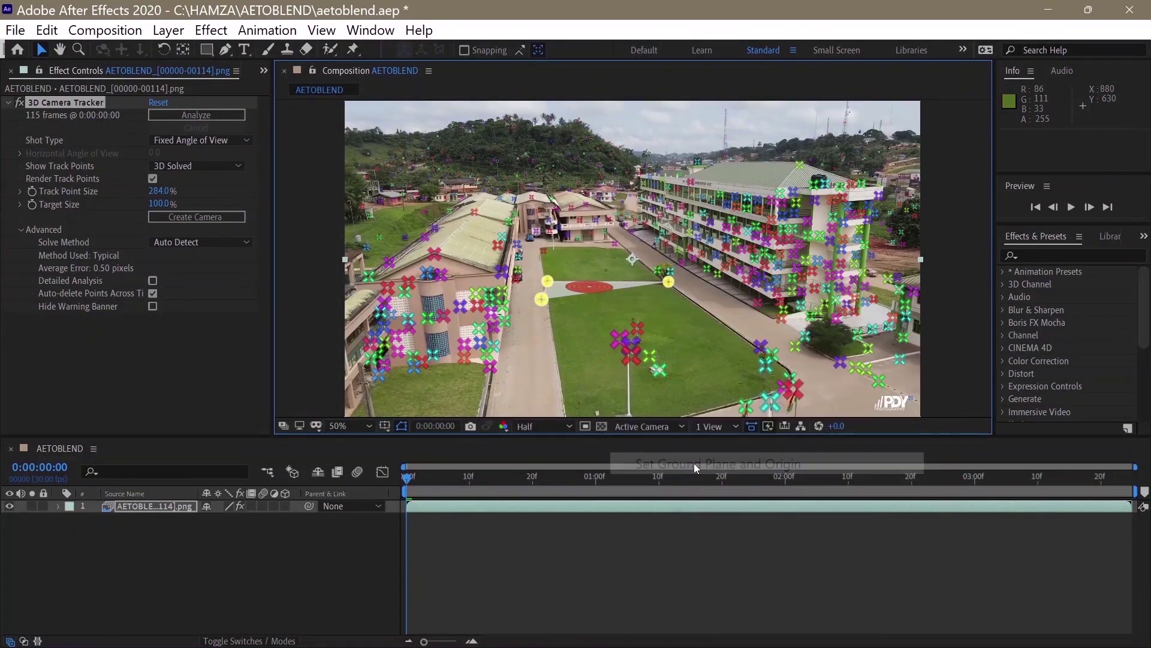
right_click(579, 287)
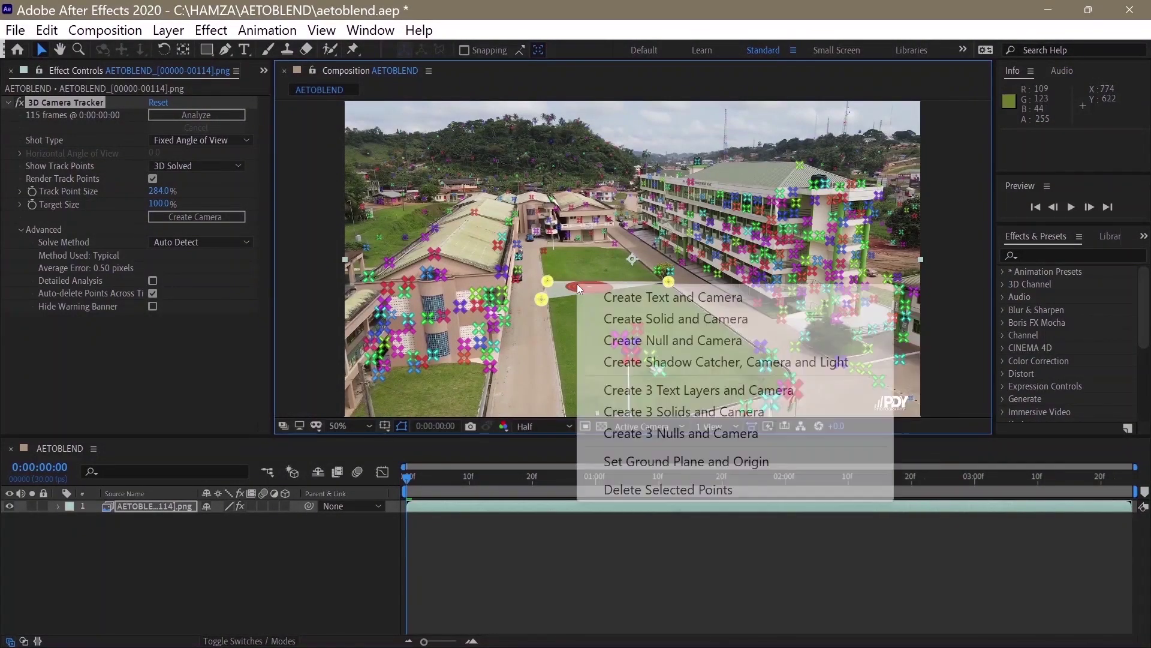
click(637, 324)
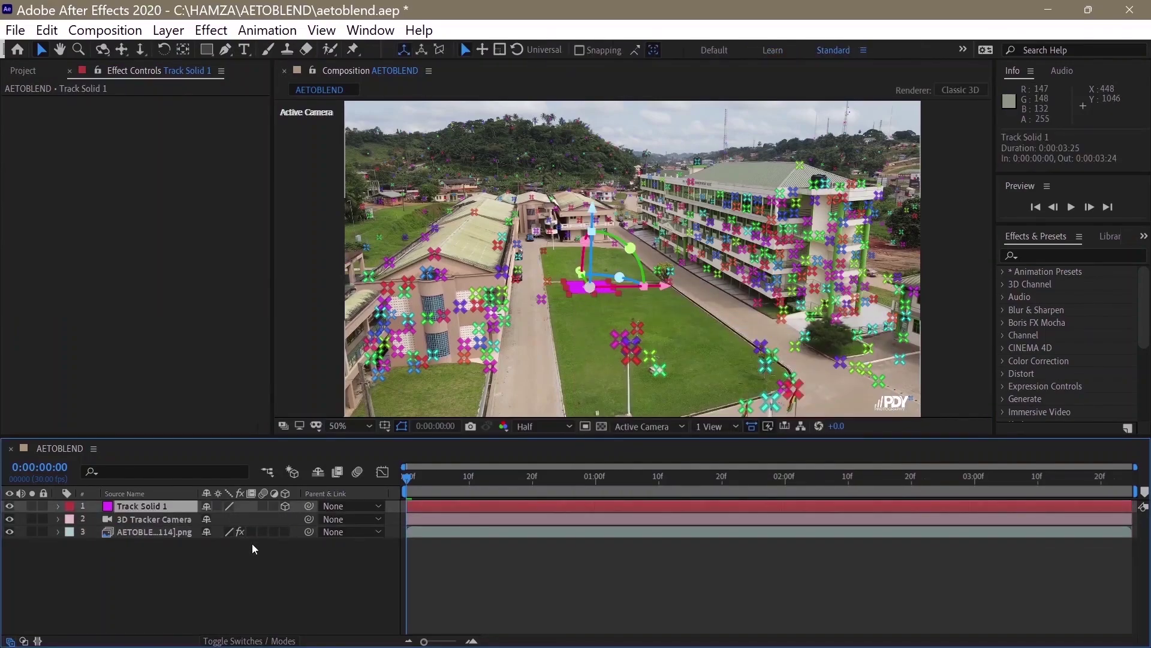
Export only the two selected track solids and the 3D Tracker Camera to AET.json with the Export Composition Data to JSON script
shift+click(164, 556)
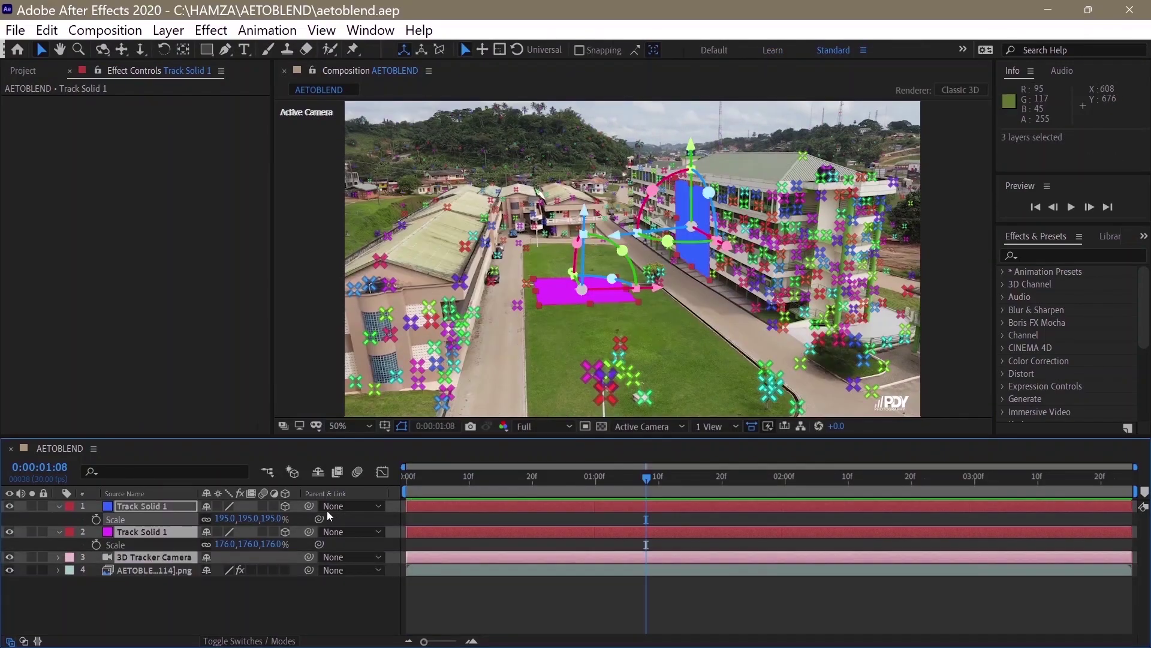
click(15, 30)
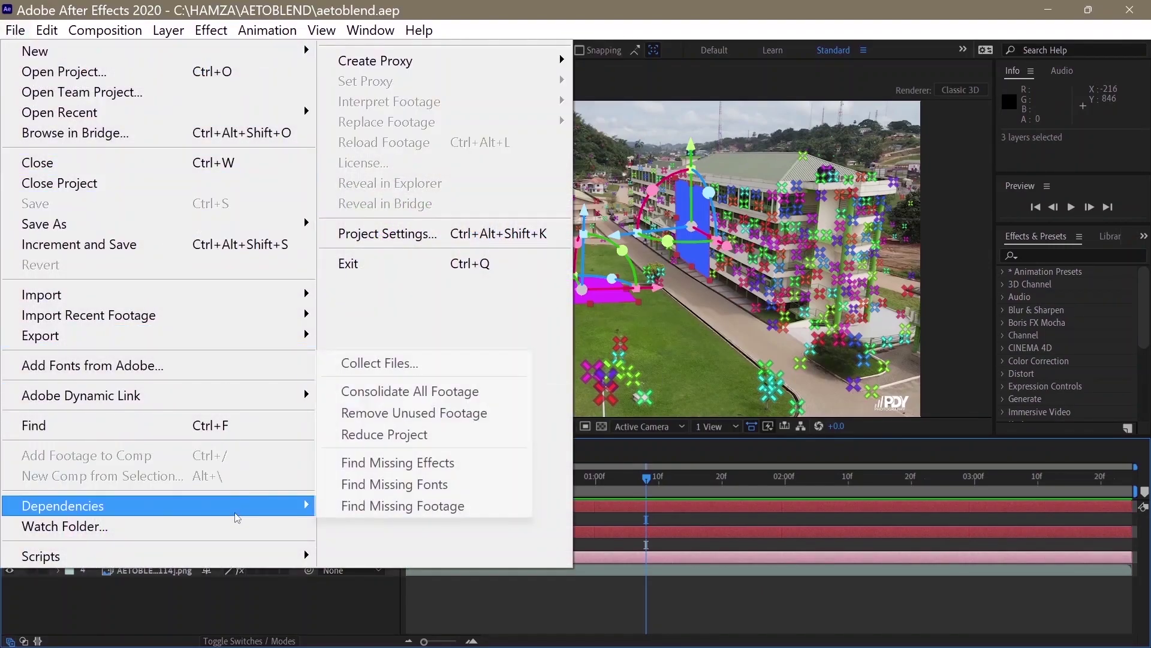
mouse_move(250, 555)
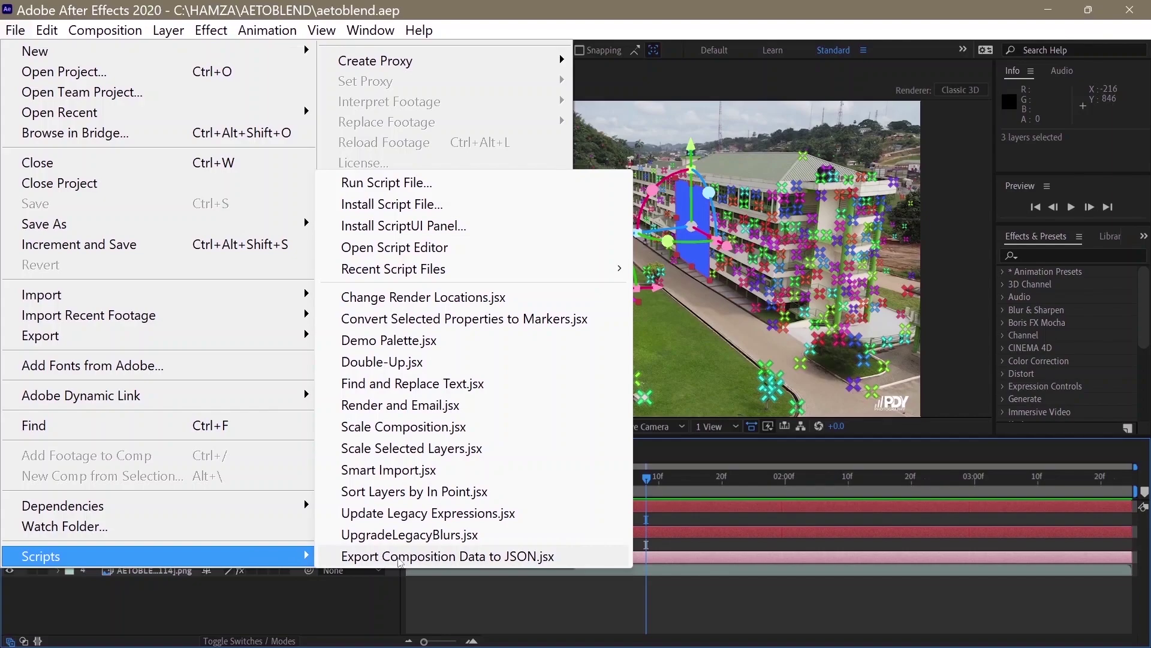
click(397, 556)
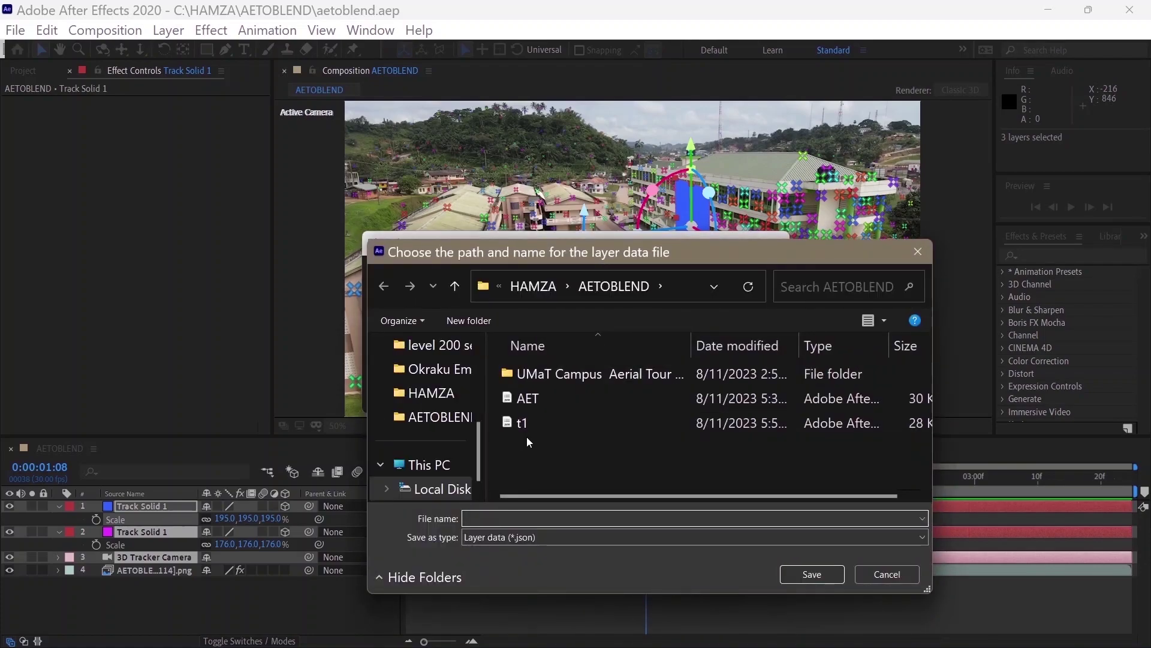
click(540, 399)
click(817, 584)
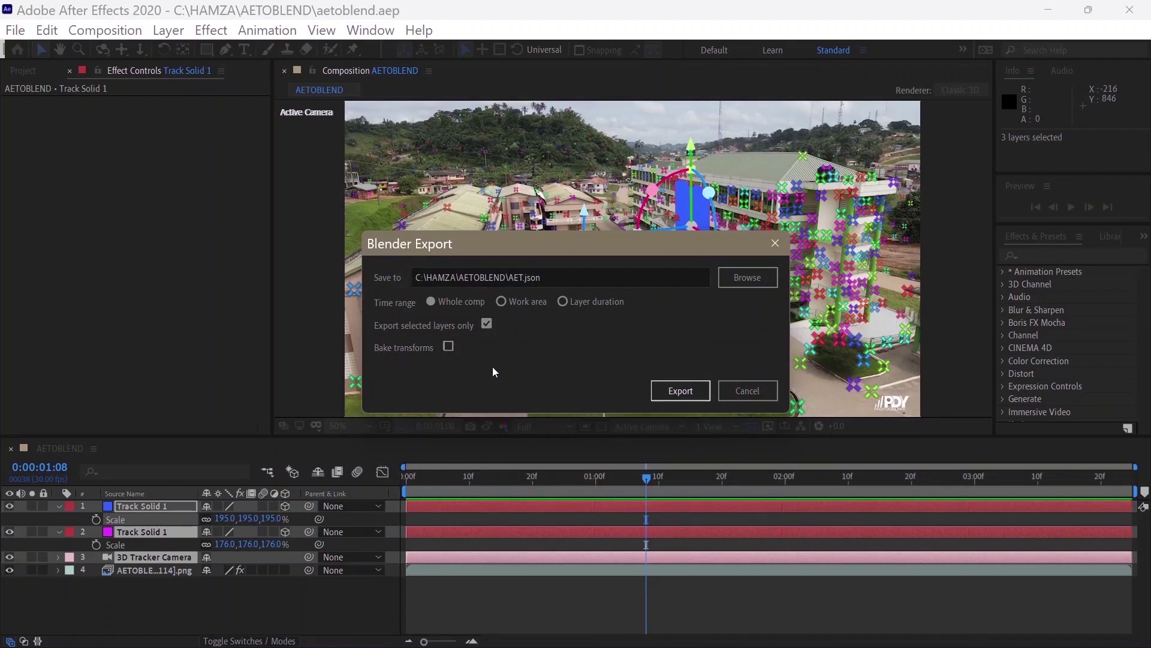
click(485, 325)
click(671, 396)
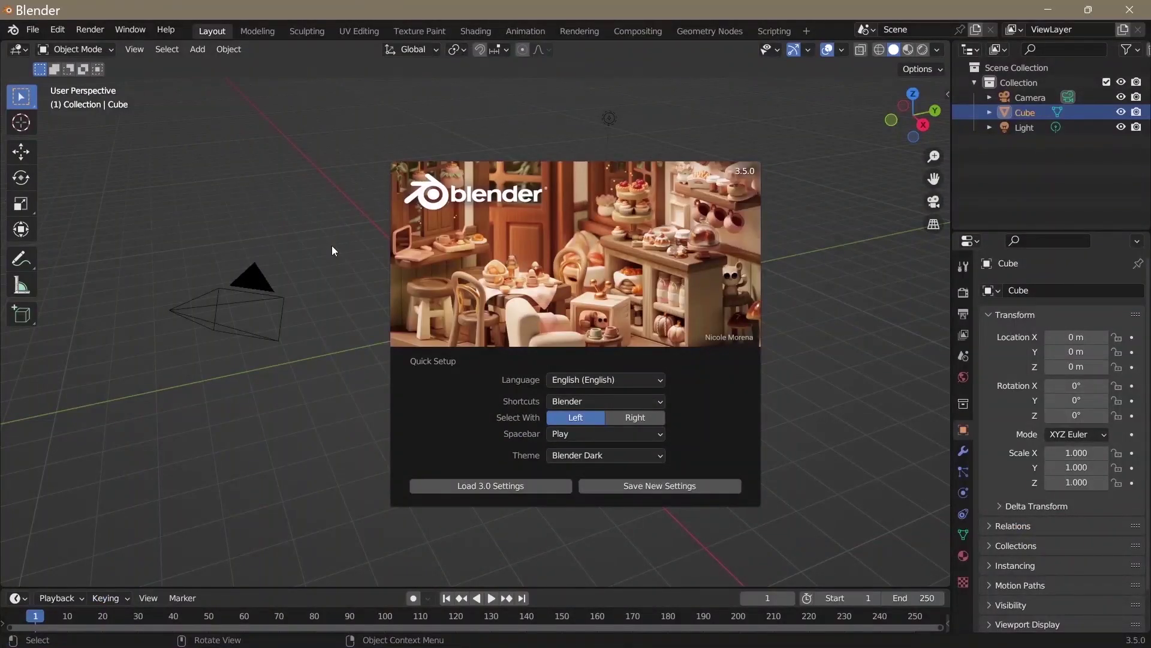
Switch to a new Blender scene and delete the default camera, cube and light
click(334, 251)
key(a)
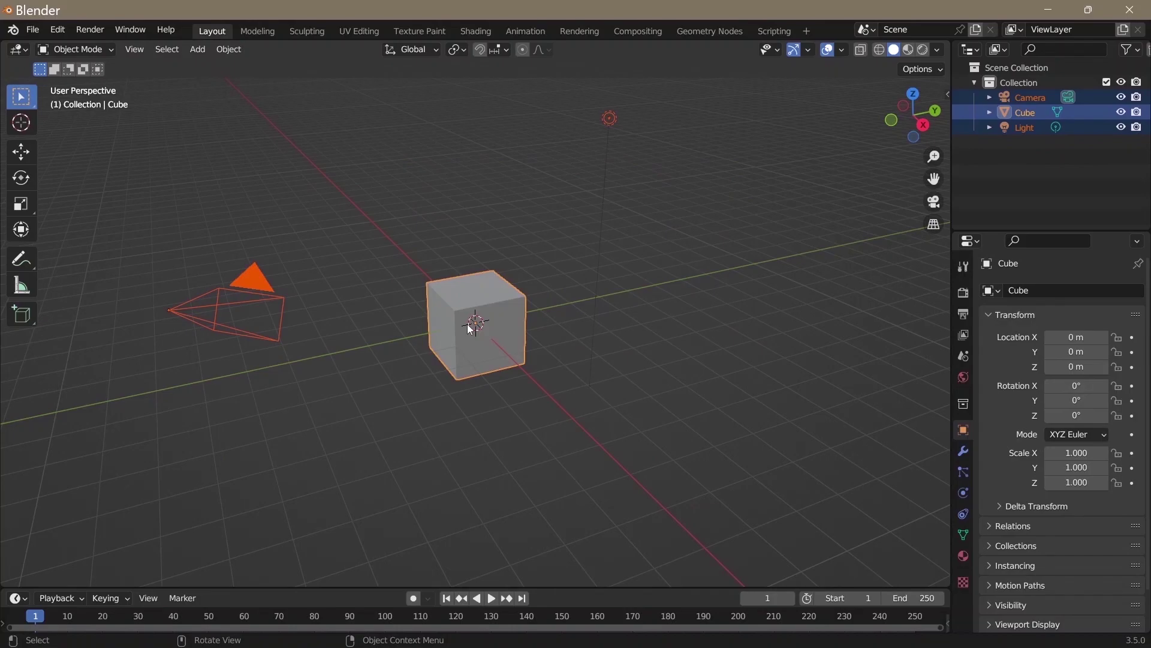
key(x)
click(470, 327)
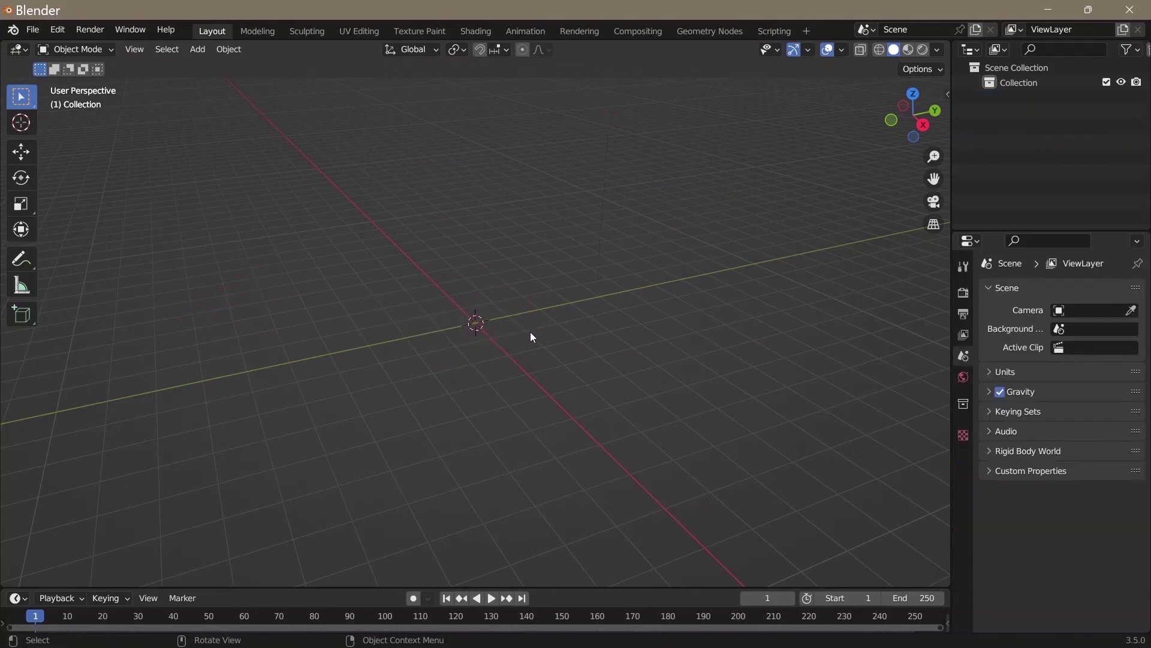
Install the import-comp-to-blender.py add-on through Blender's preferences
click(54, 34)
click(116, 242)
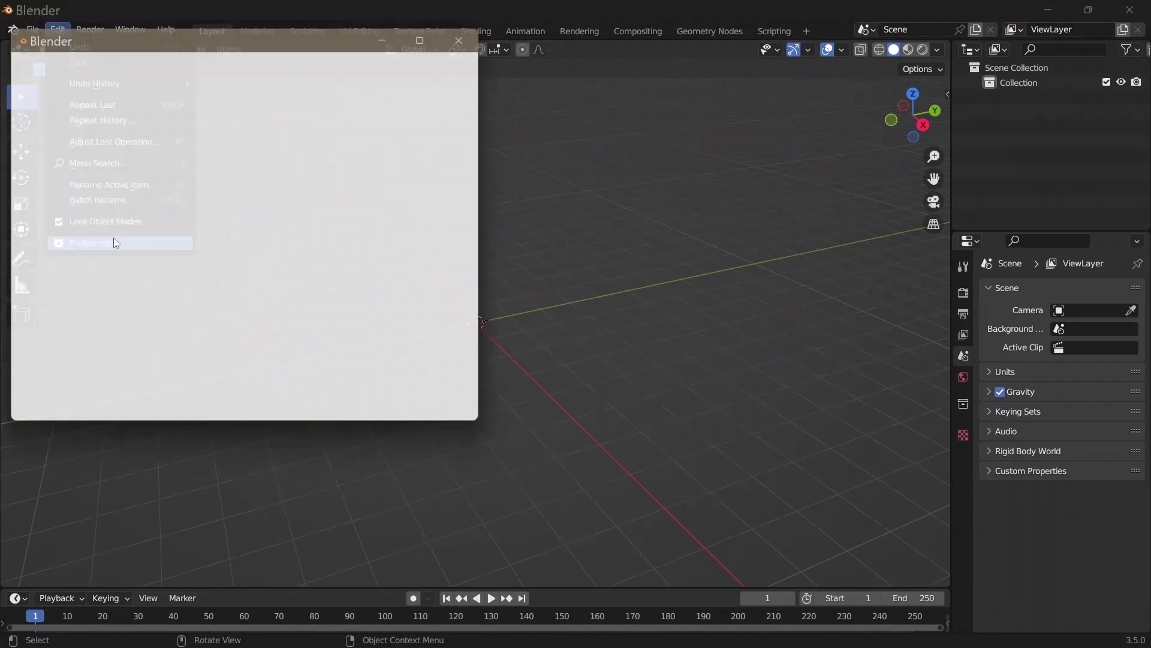
click(87, 179)
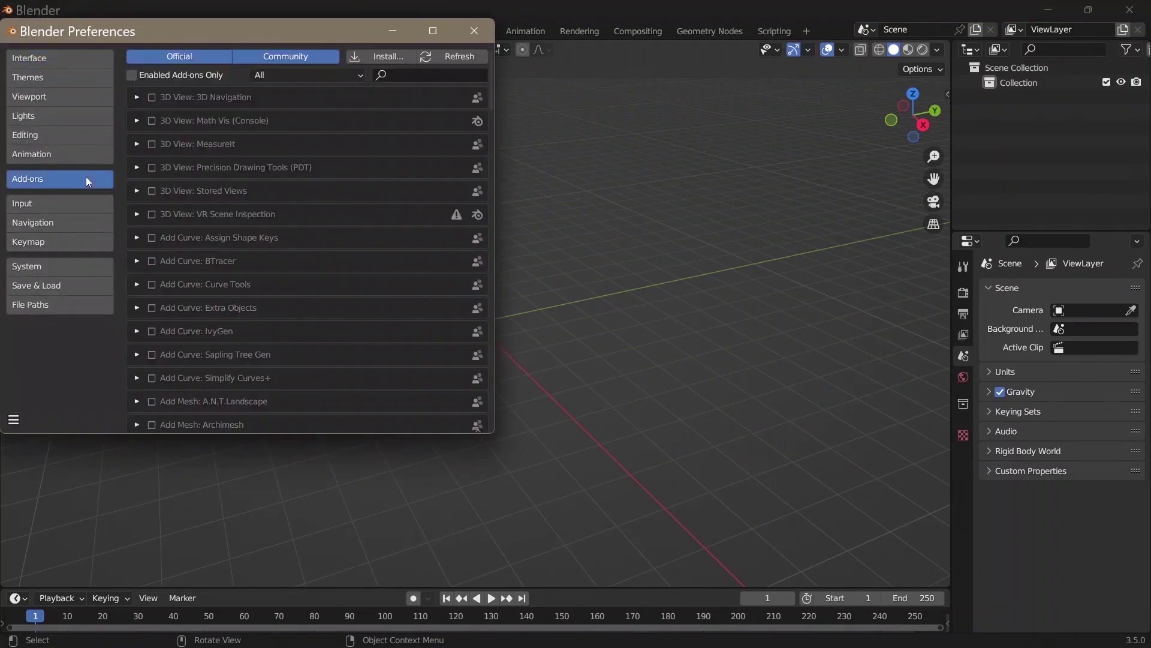
click(387, 54)
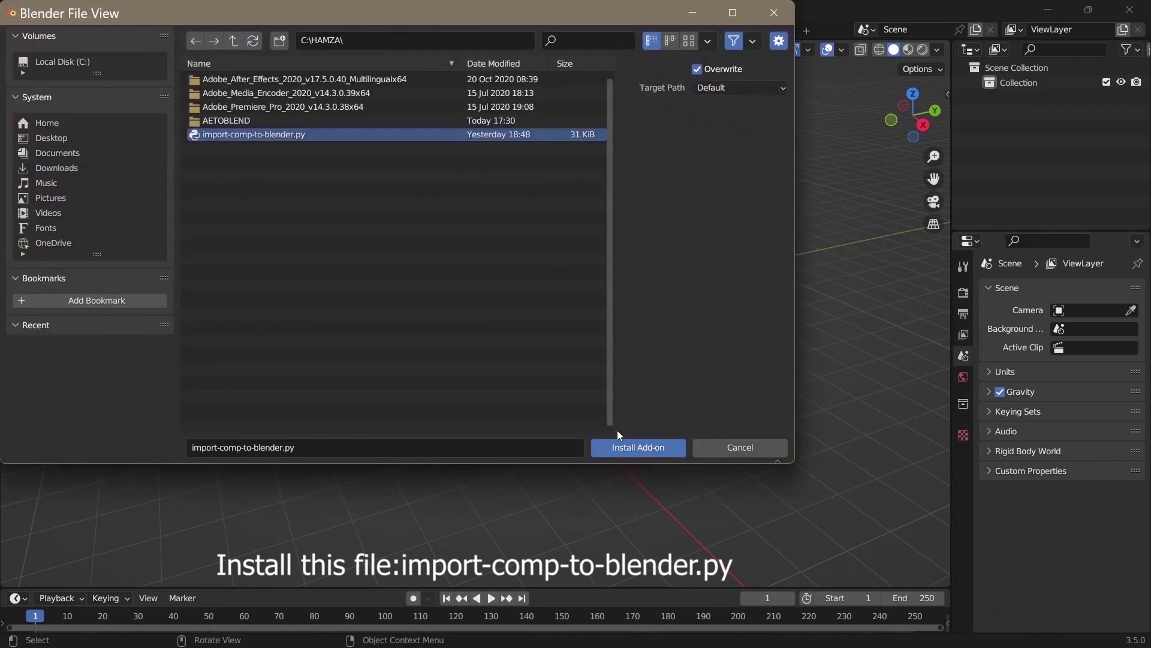
click(618, 445)
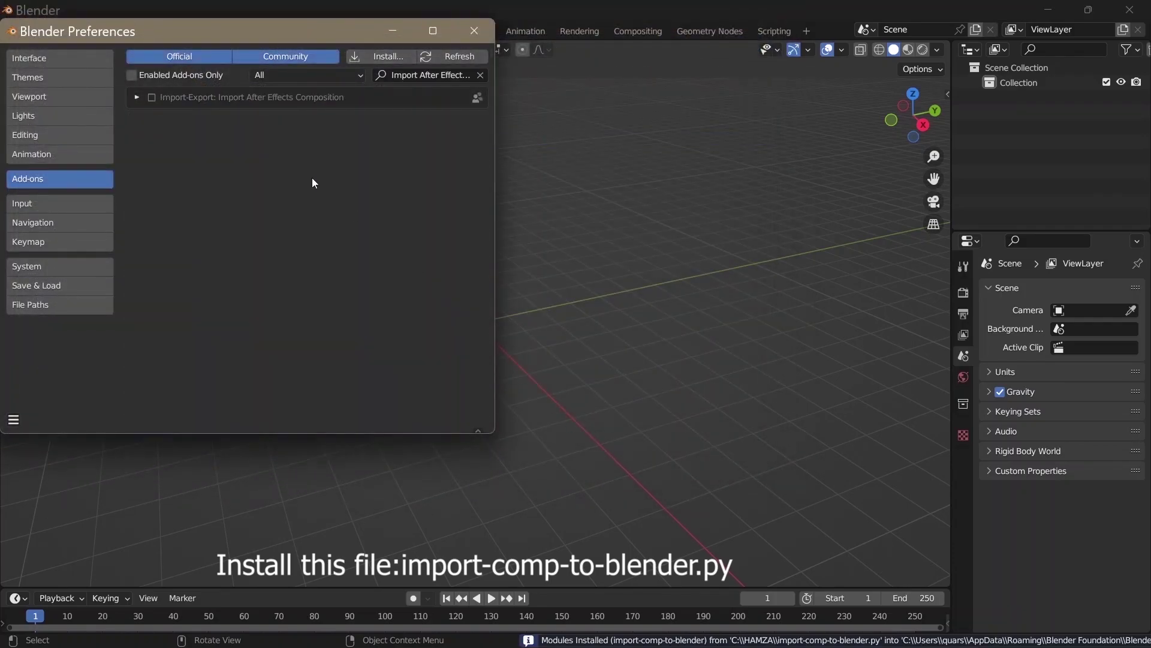
Enable the Import After Effects Composition add-on, save the preferences and close them
click(151, 97)
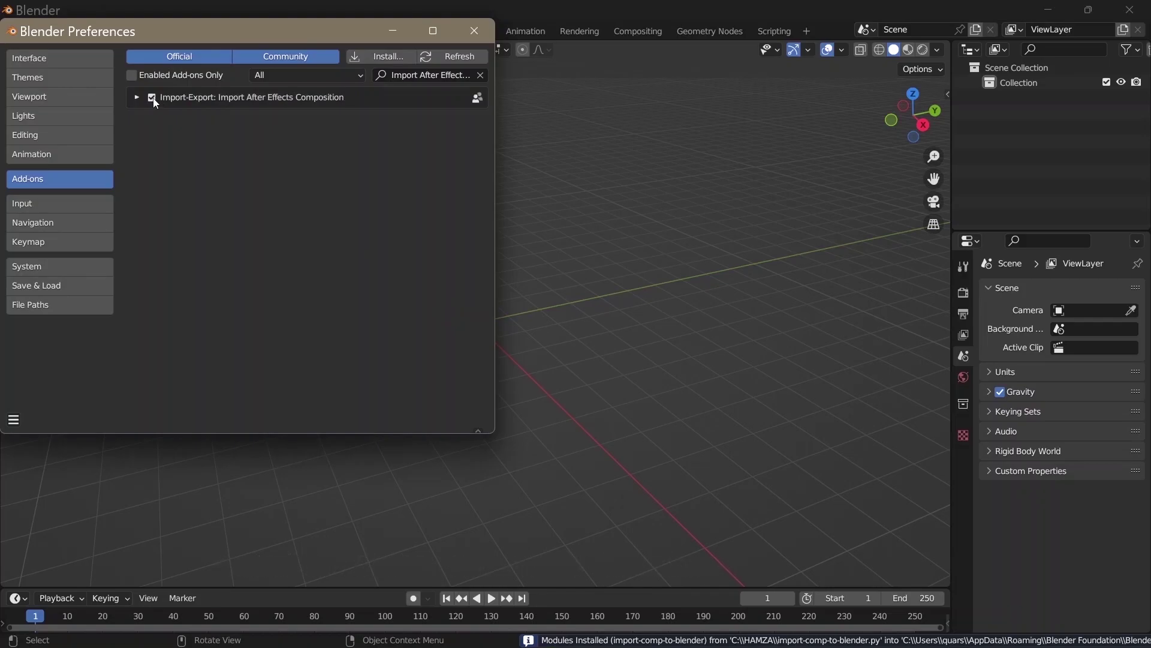
click(13, 419)
click(64, 381)
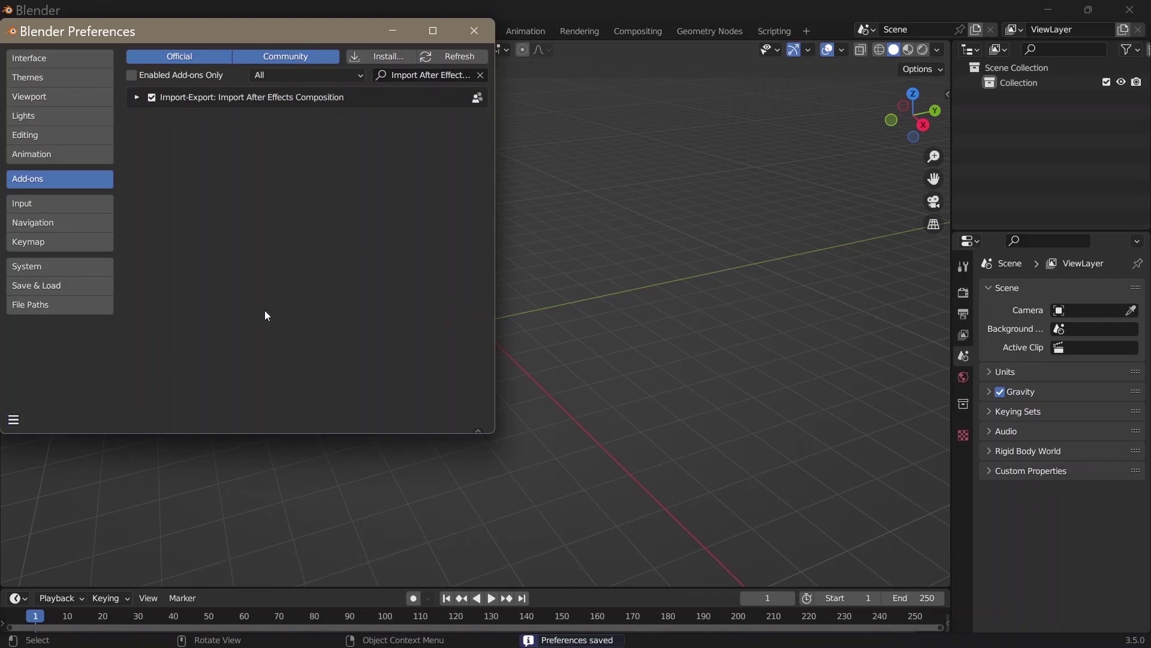
click(479, 34)
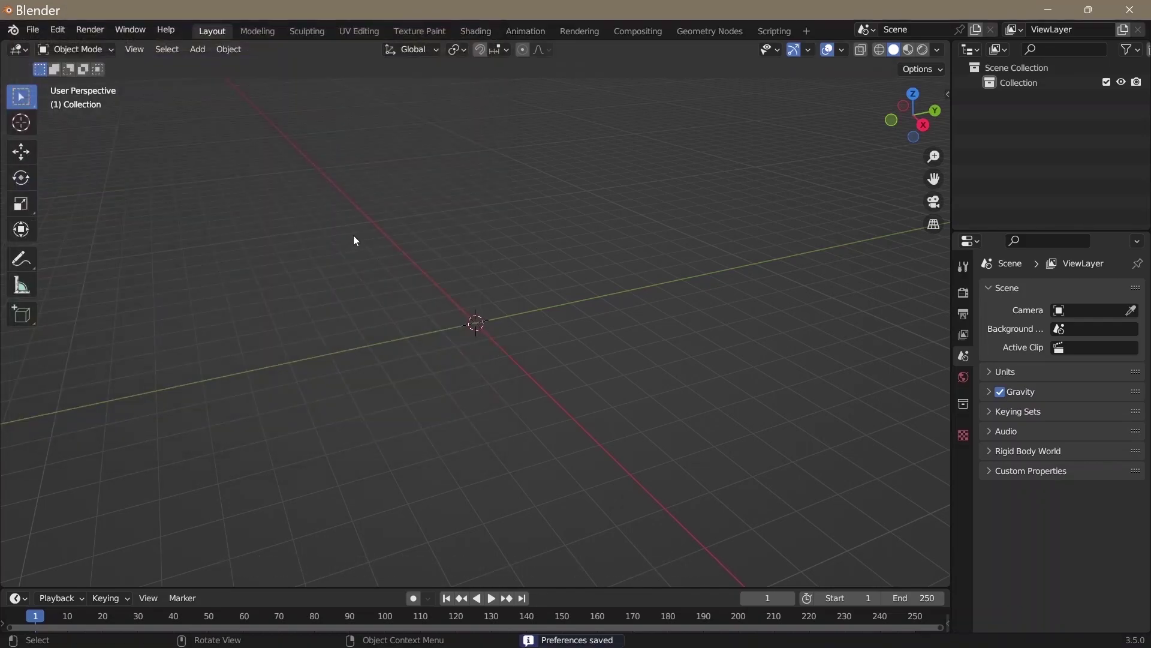
click(40, 34)
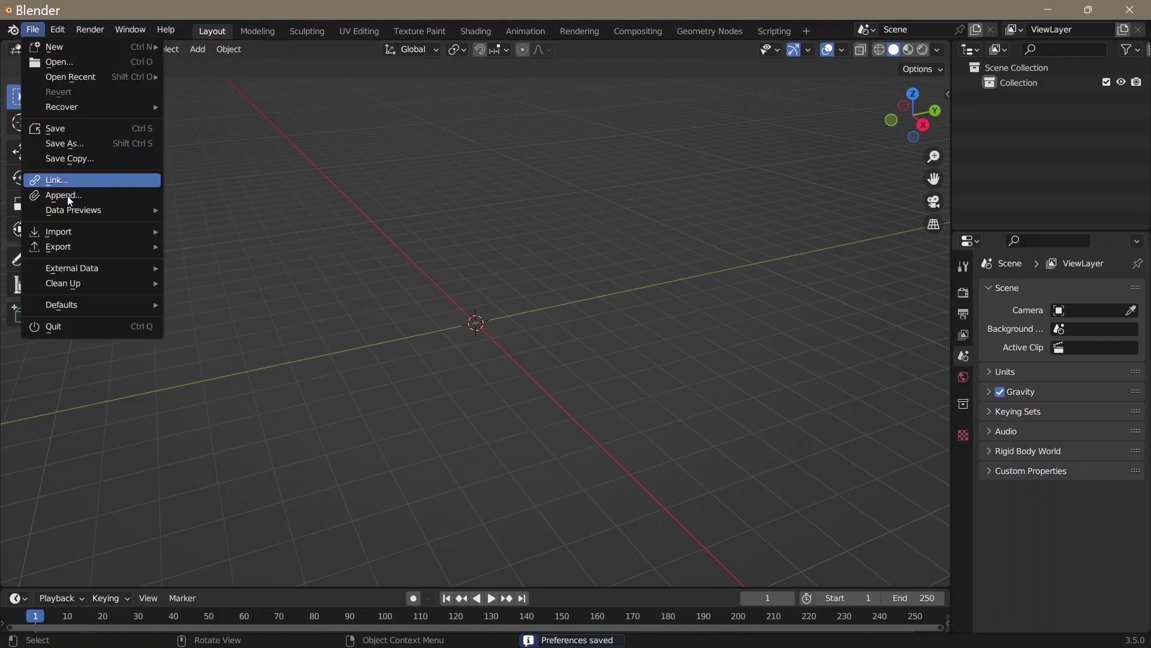
mouse_move(81, 228)
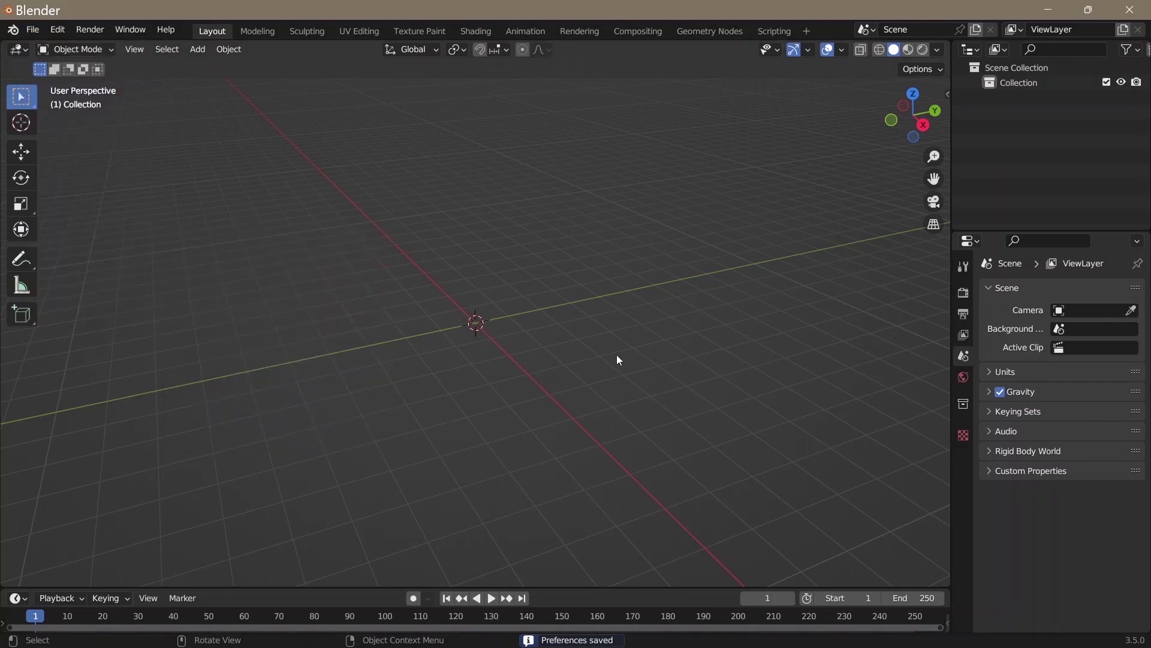
Set the scene's output frame rate to 30 fps
click(963, 314)
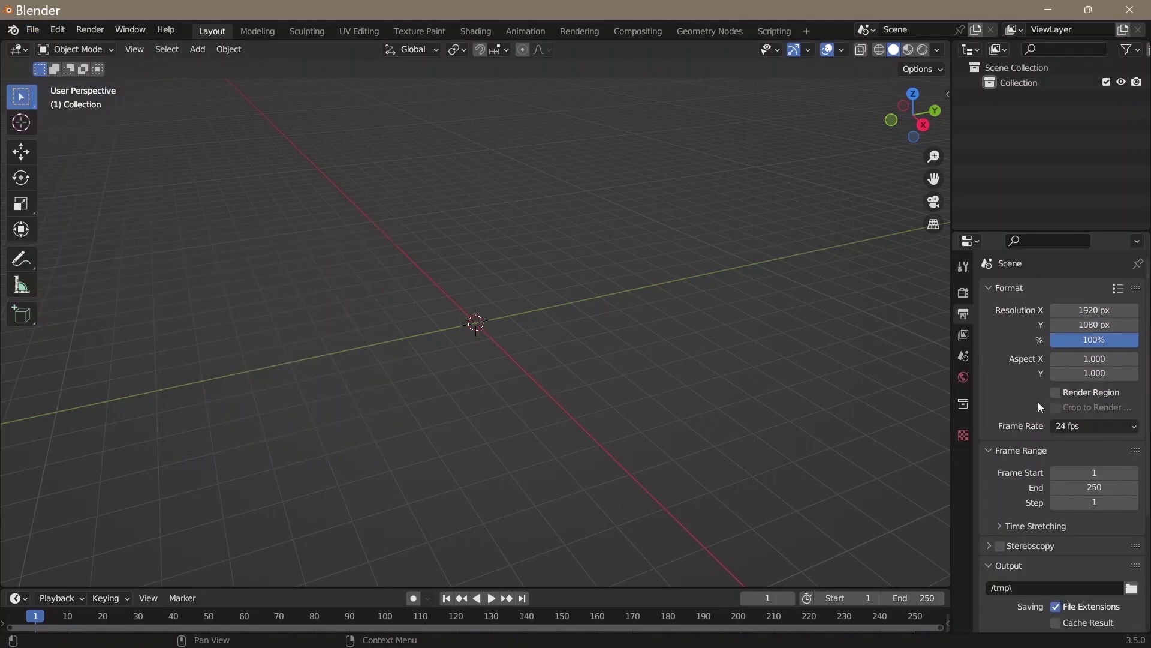
click(1060, 424)
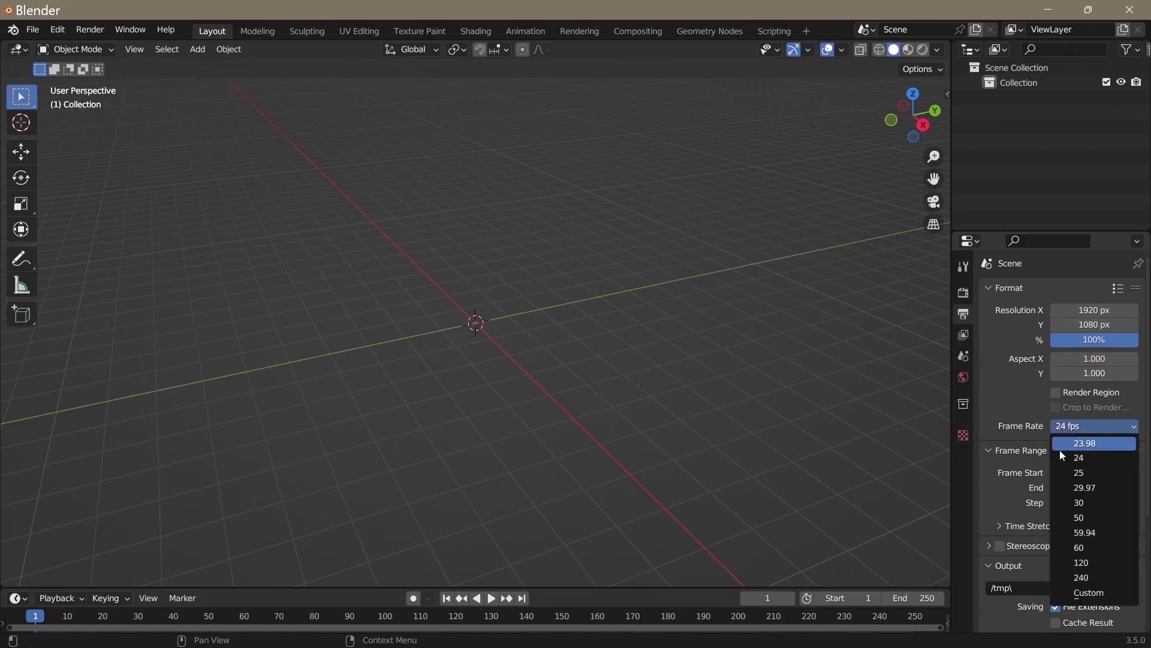
click(1070, 505)
Set the render output path to New Folder and the file format to FFmpeg Video with an MPEG-4 container
scroll(1009, 379, down, 5)
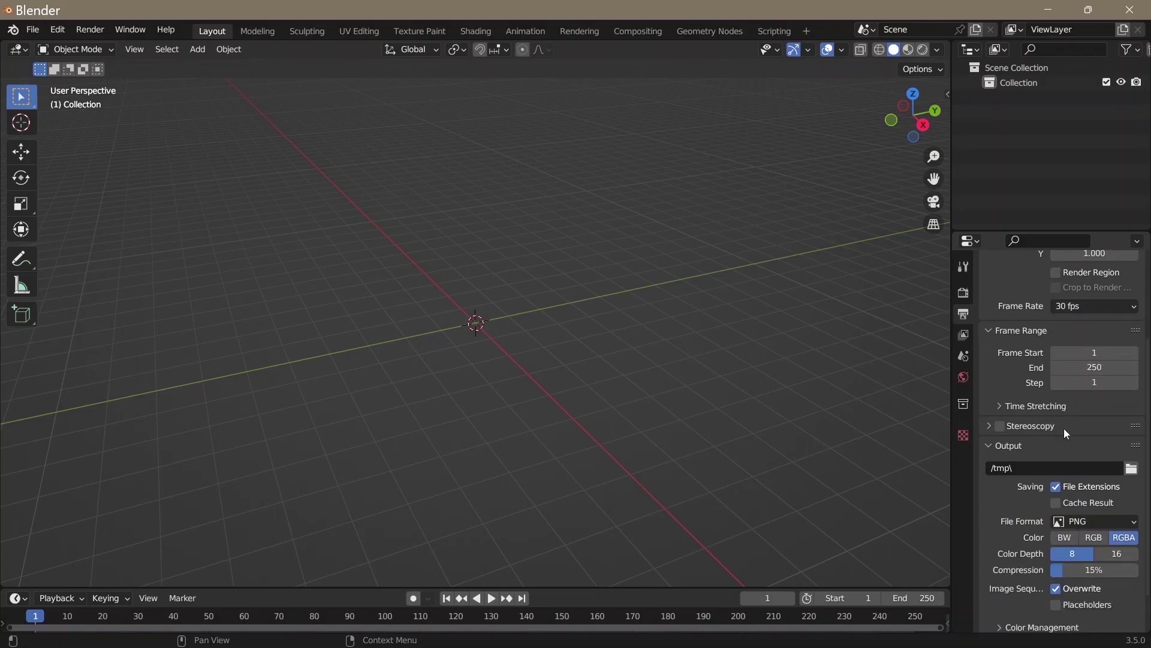
click(1132, 468)
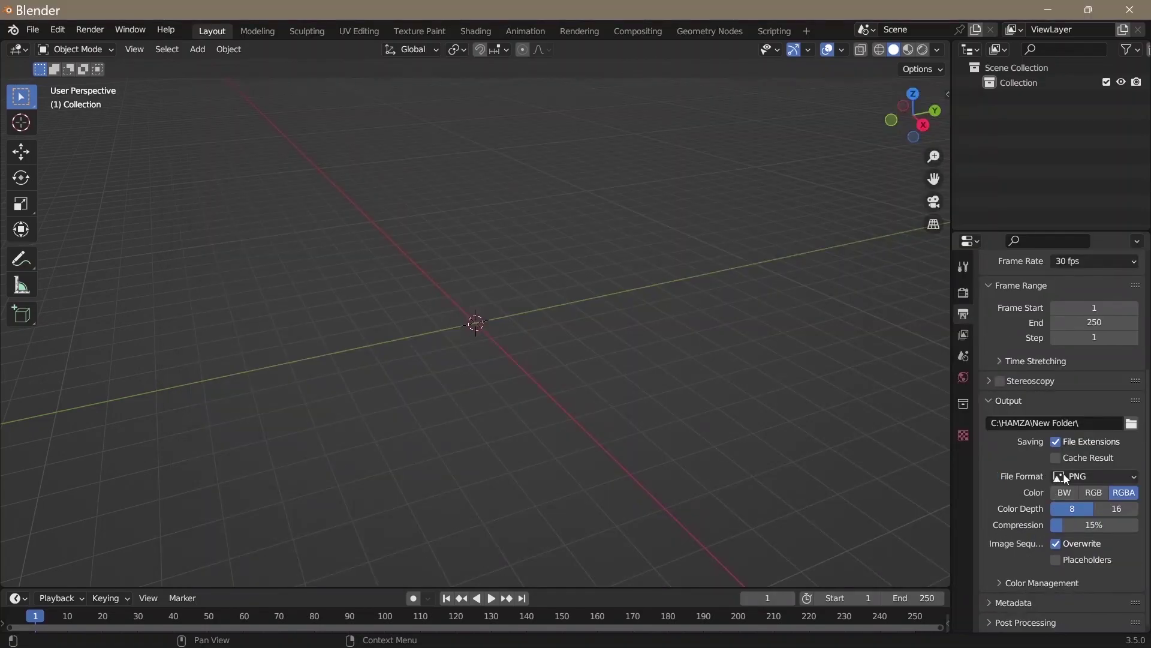
click(1066, 478)
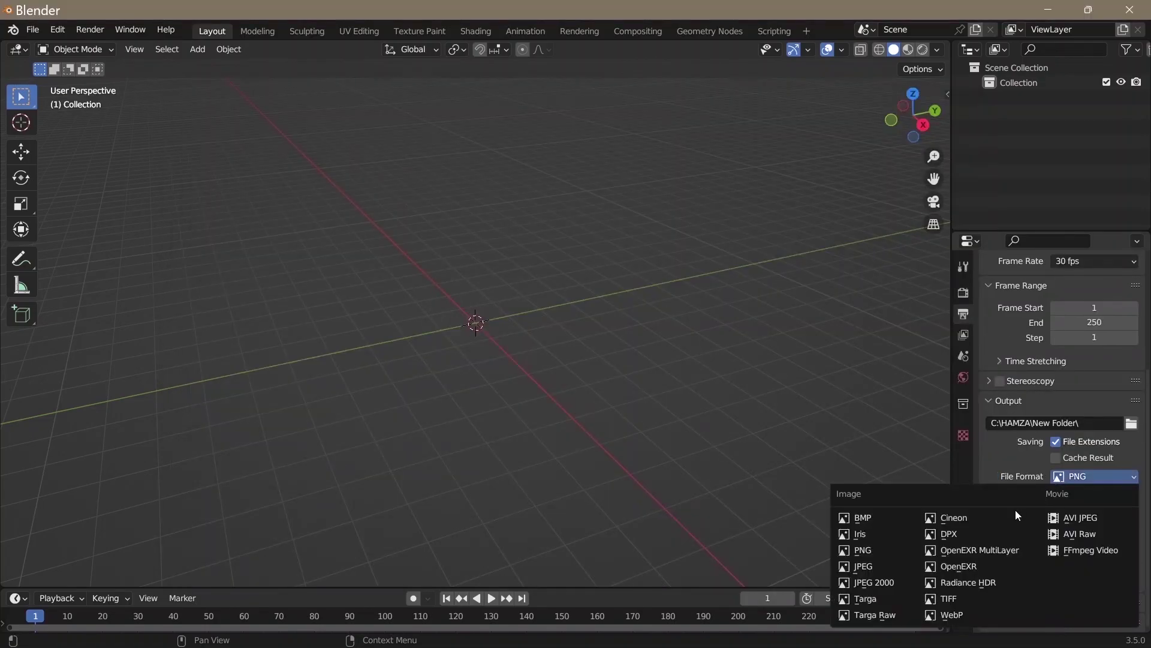
click(1064, 549)
scroll(1063, 549, down, 2)
click(1073, 509)
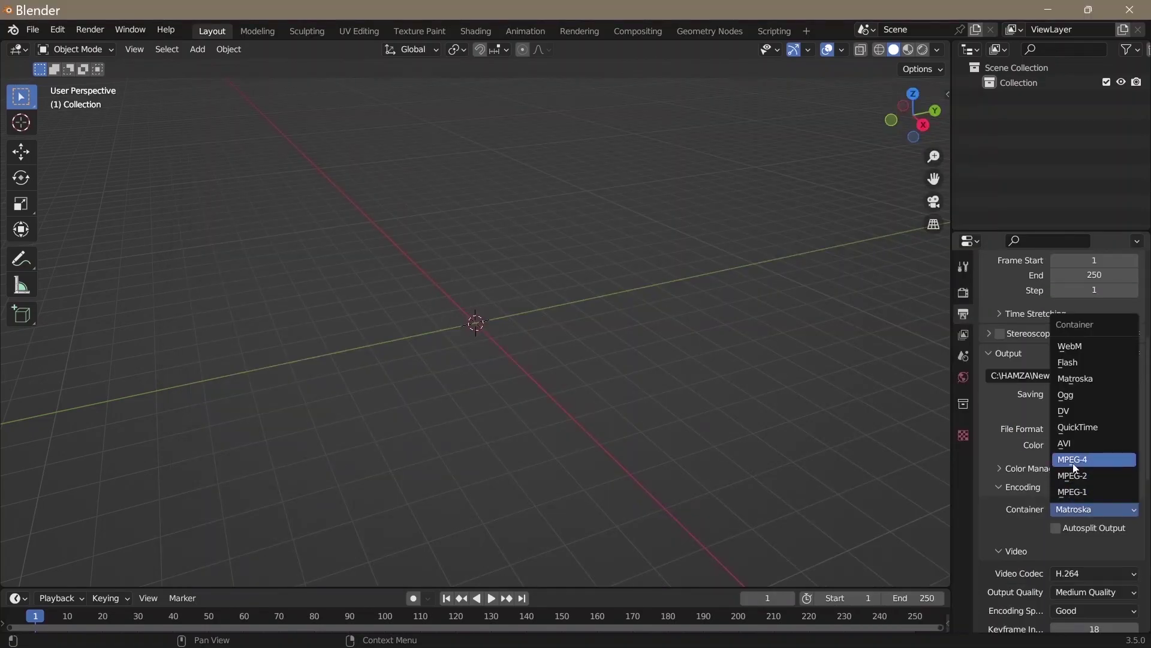
click(1074, 463)
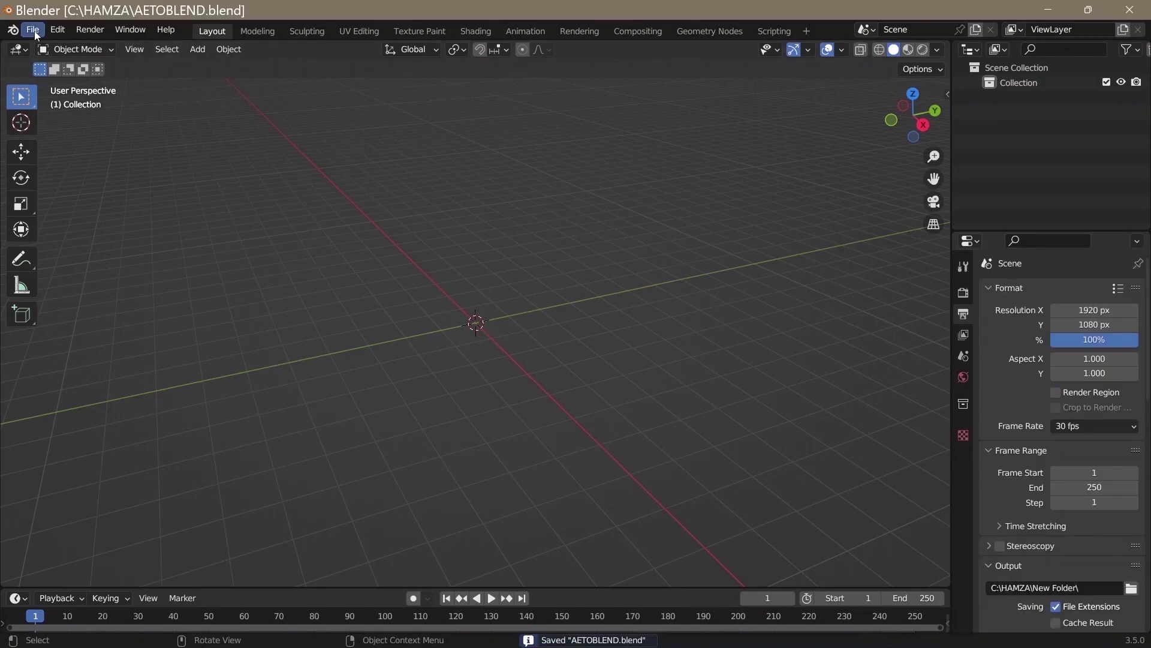
Import the exported After Effects composition data (.json) into the empty scene
click(33, 30)
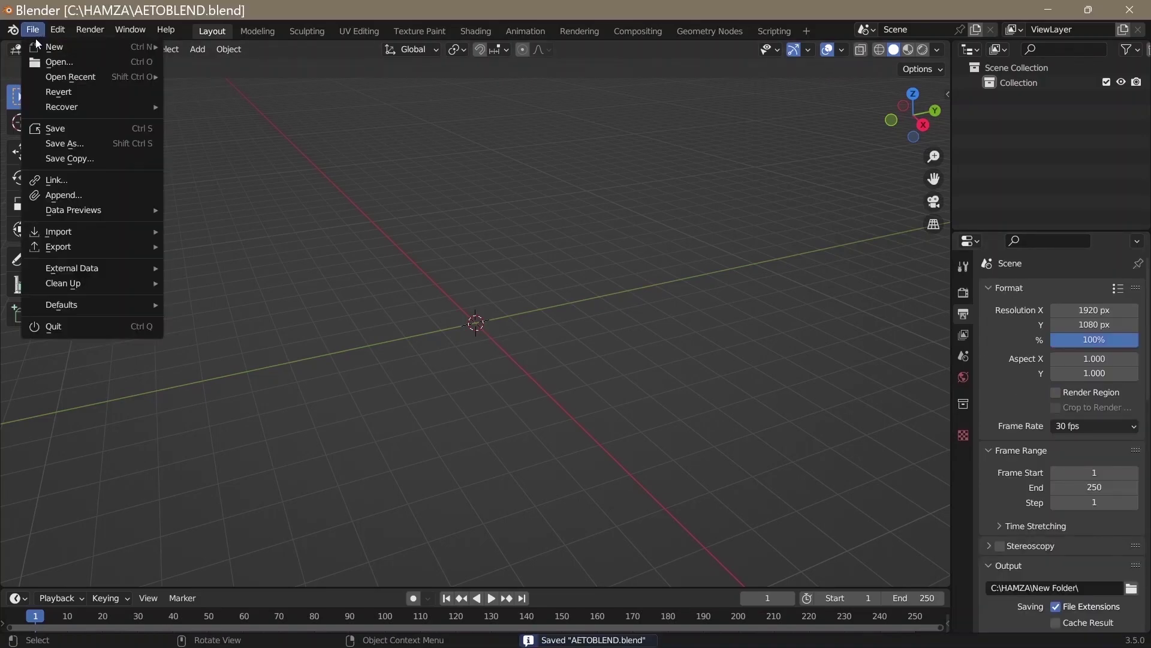
mouse_move(99, 237)
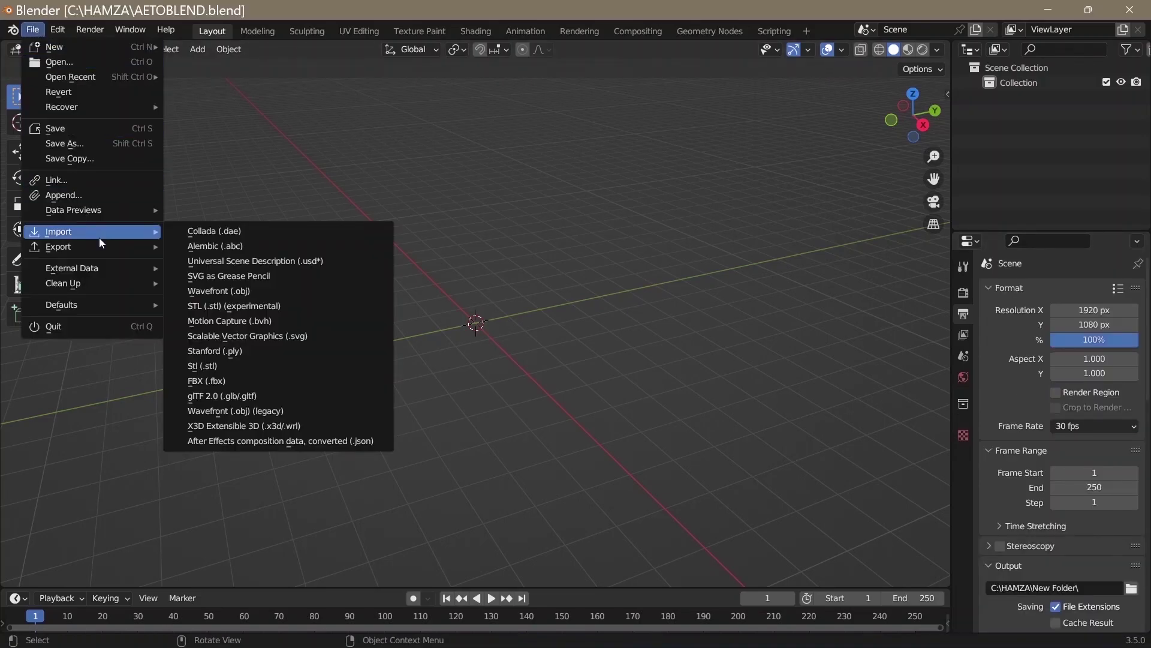
click(309, 444)
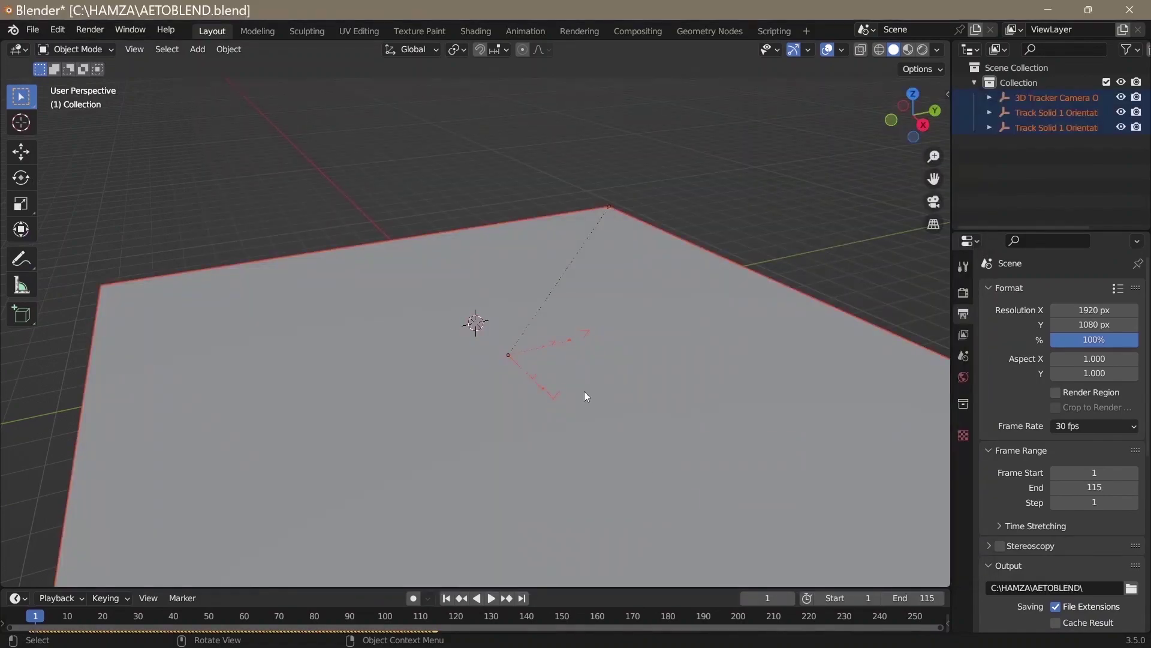
Shift all keyframes of the imported objects one frame later so that they start at frame 1
scroll(569, 293, down, 4)
scroll(574, 277, down, 6)
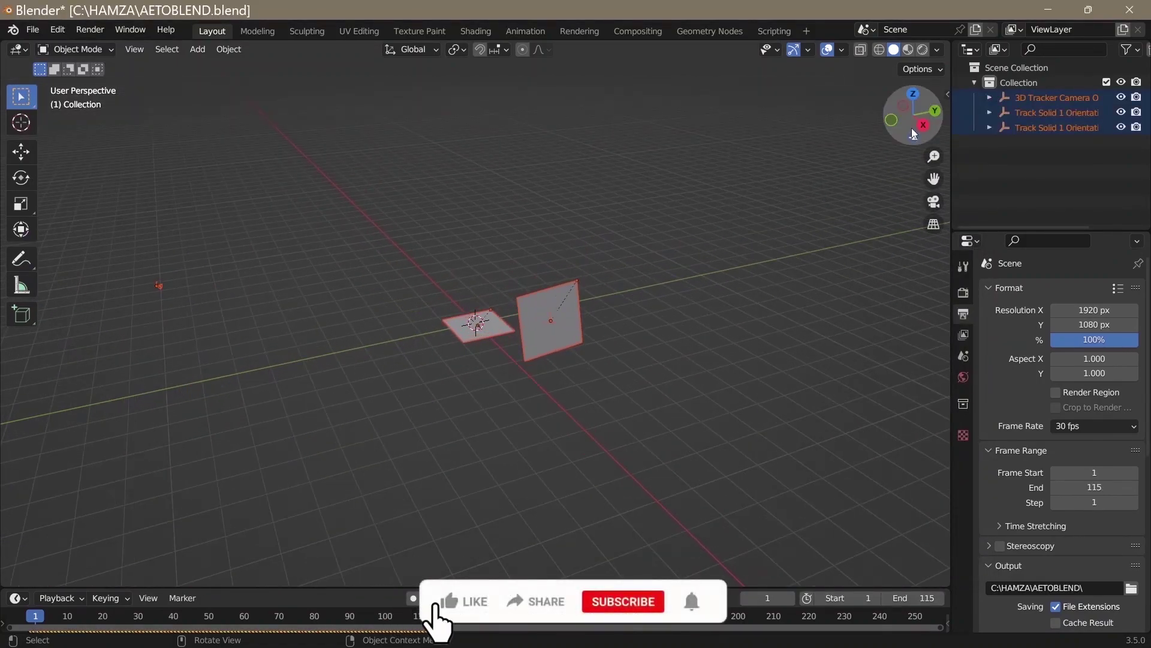
drag(914, 120, 897, 123)
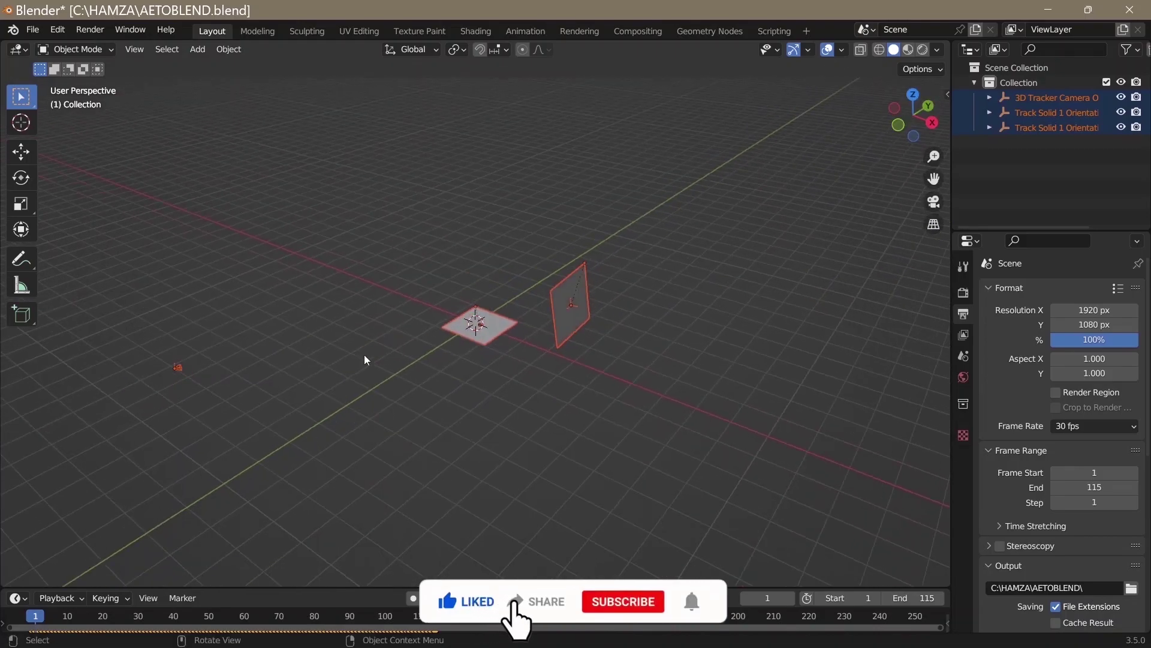
scroll(250, 383, up, 3)
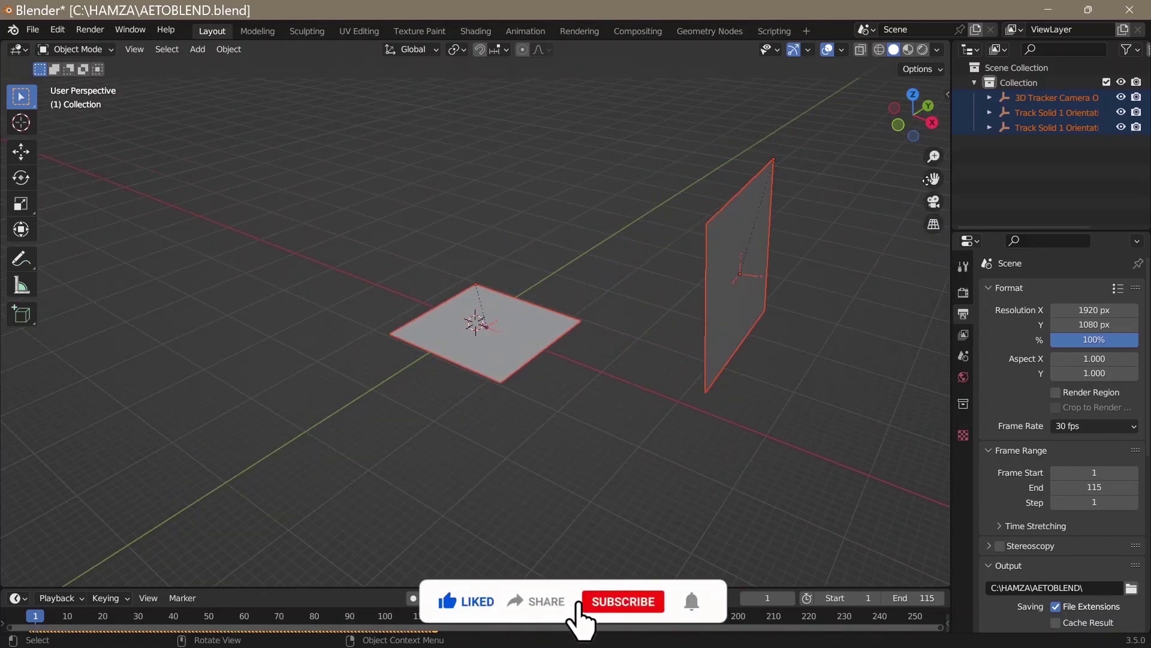
drag(933, 178, 1150, 112)
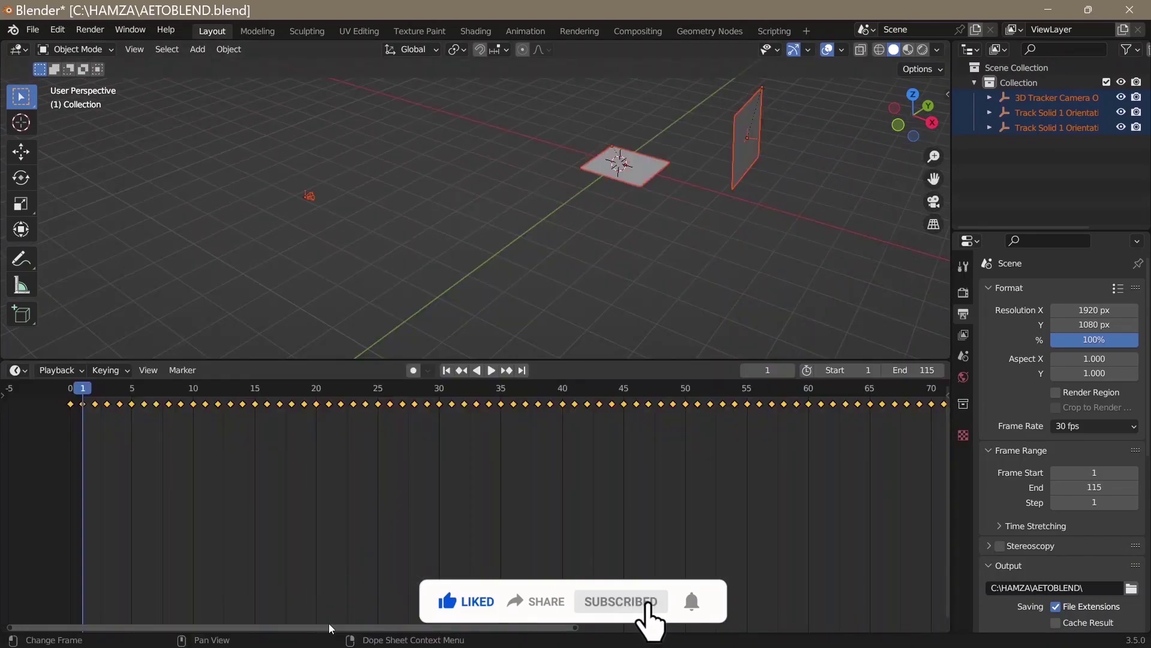
drag(329, 627, 106, 625)
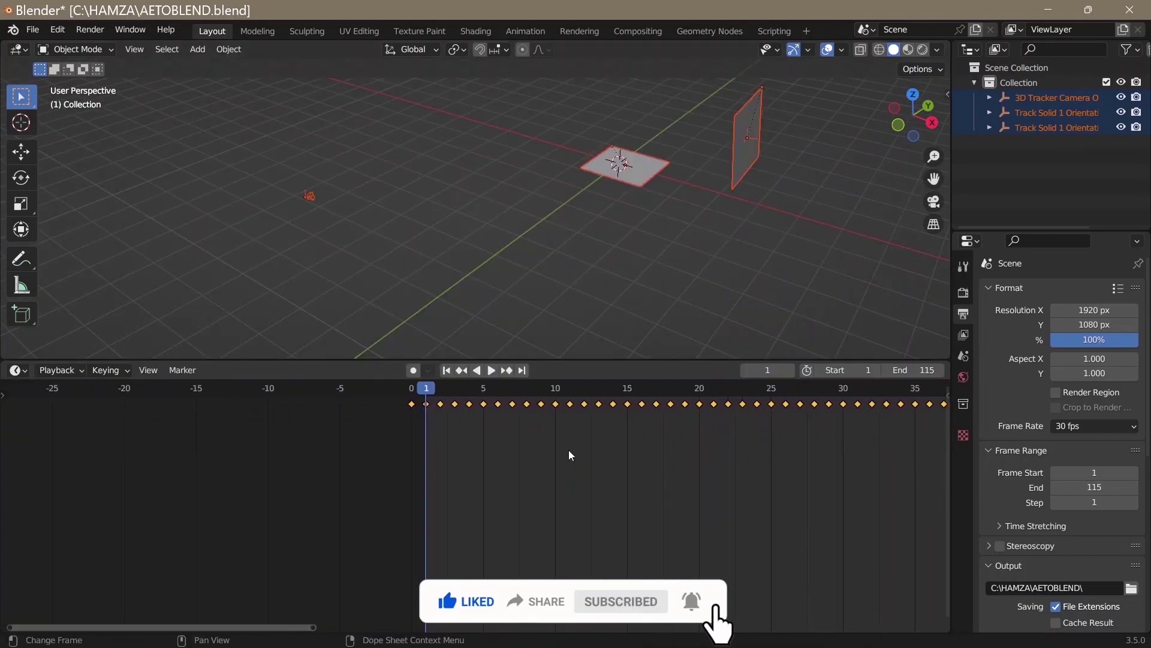
key(g)
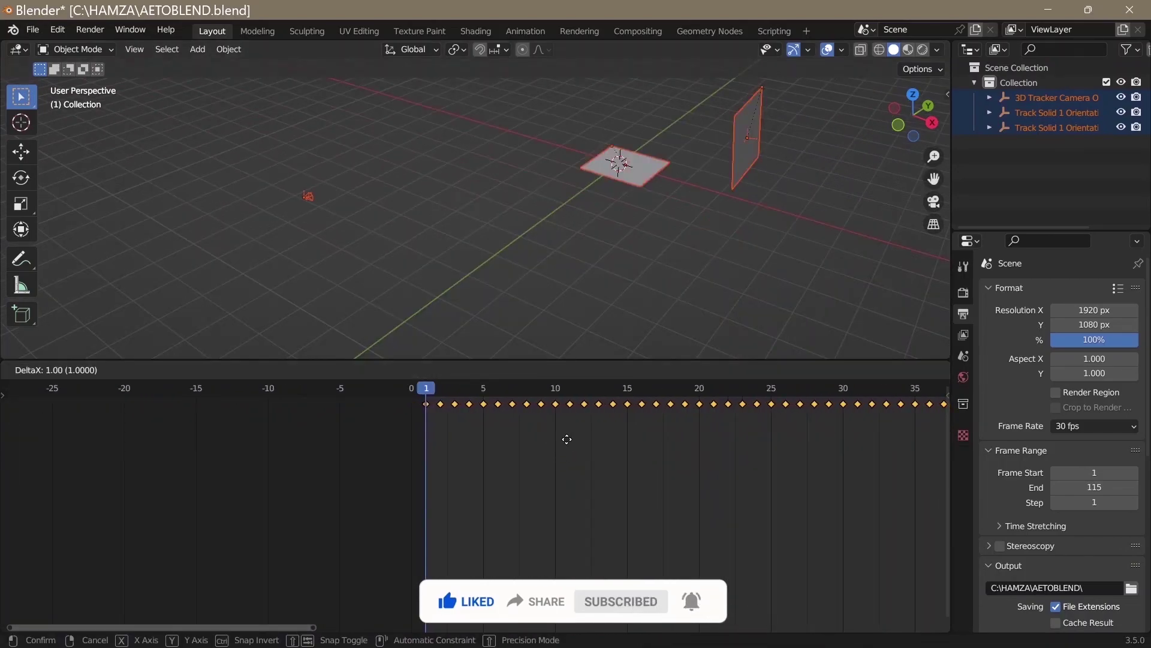
click(566, 439)
Scale up the 3D Tracker Camera Orientation empty in two passes, the second by a factor of about 2
click(309, 195)
key(KP_Decimal)
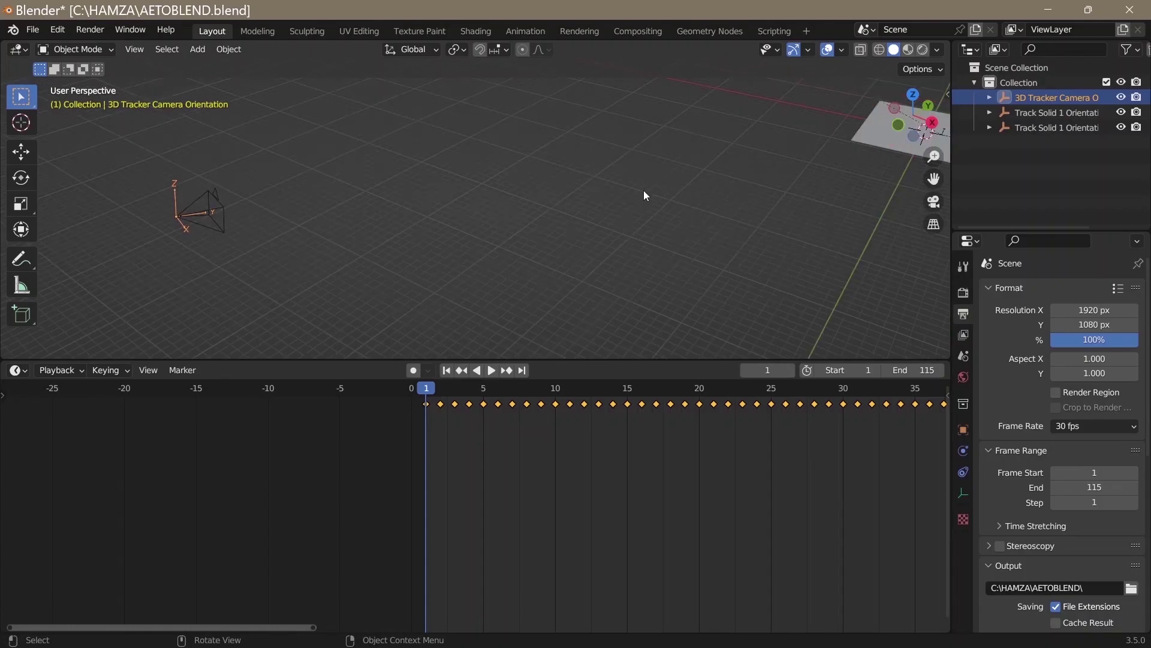
key(s)
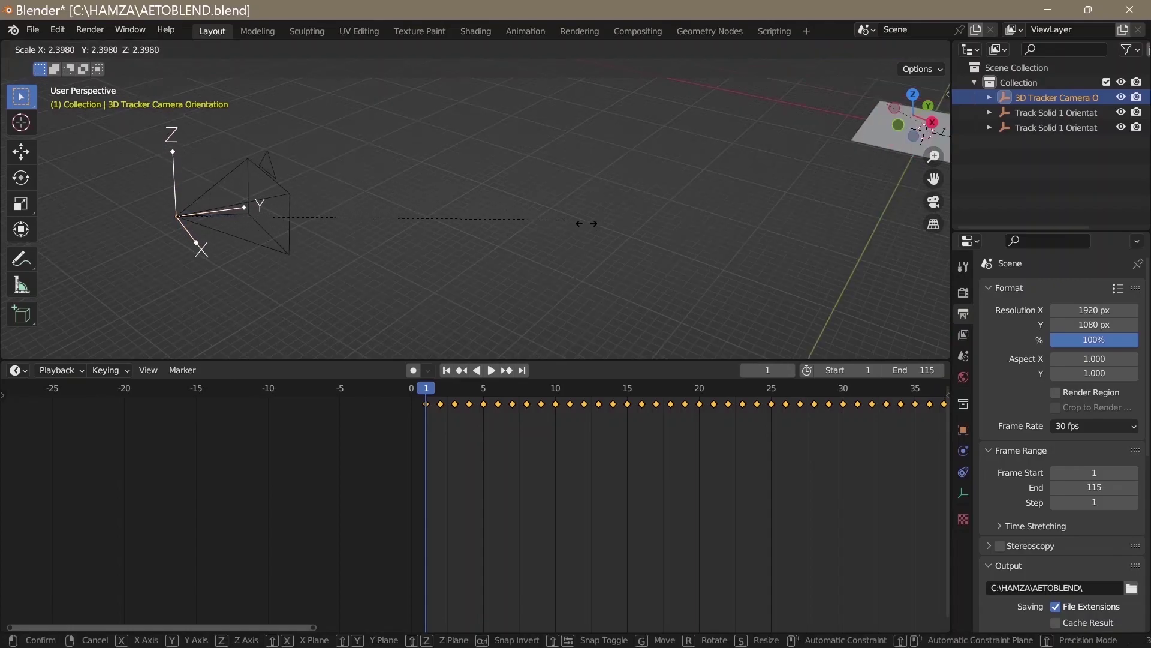
click(354, 300)
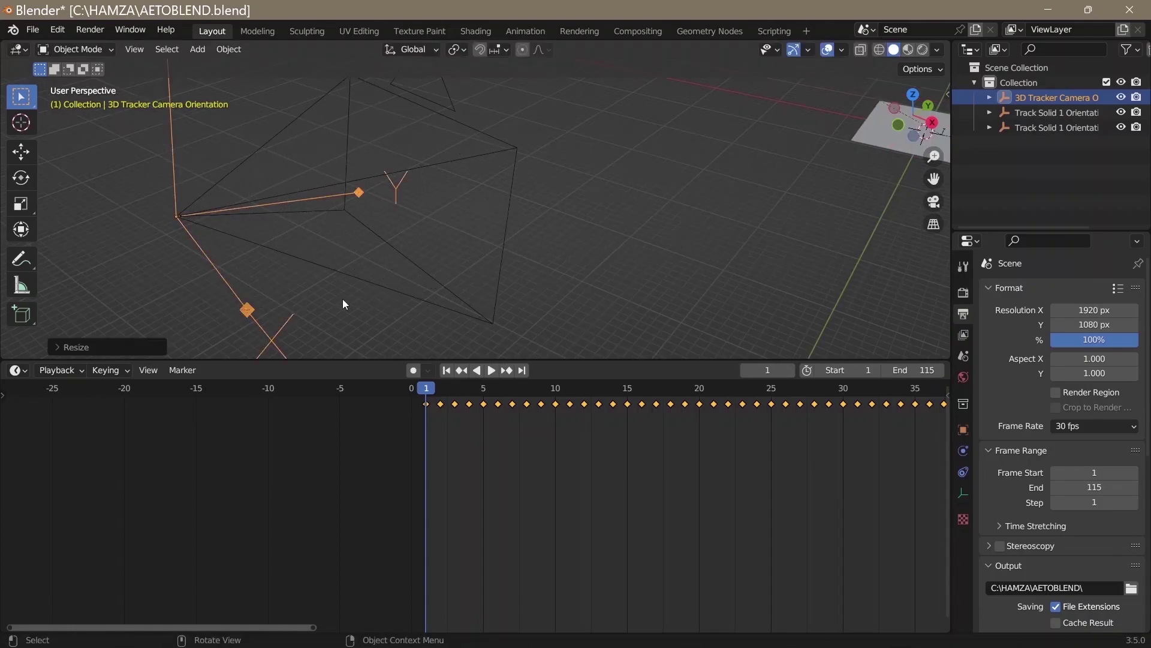
scroll(570, 271, down, 8)
key(s)
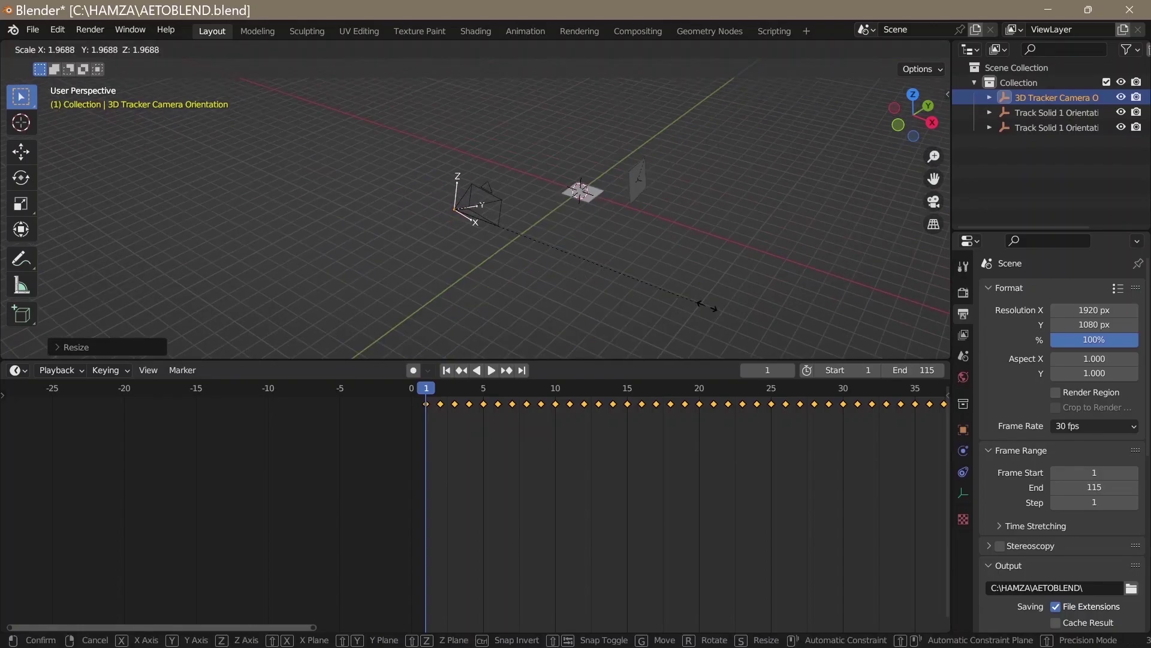
click(730, 316)
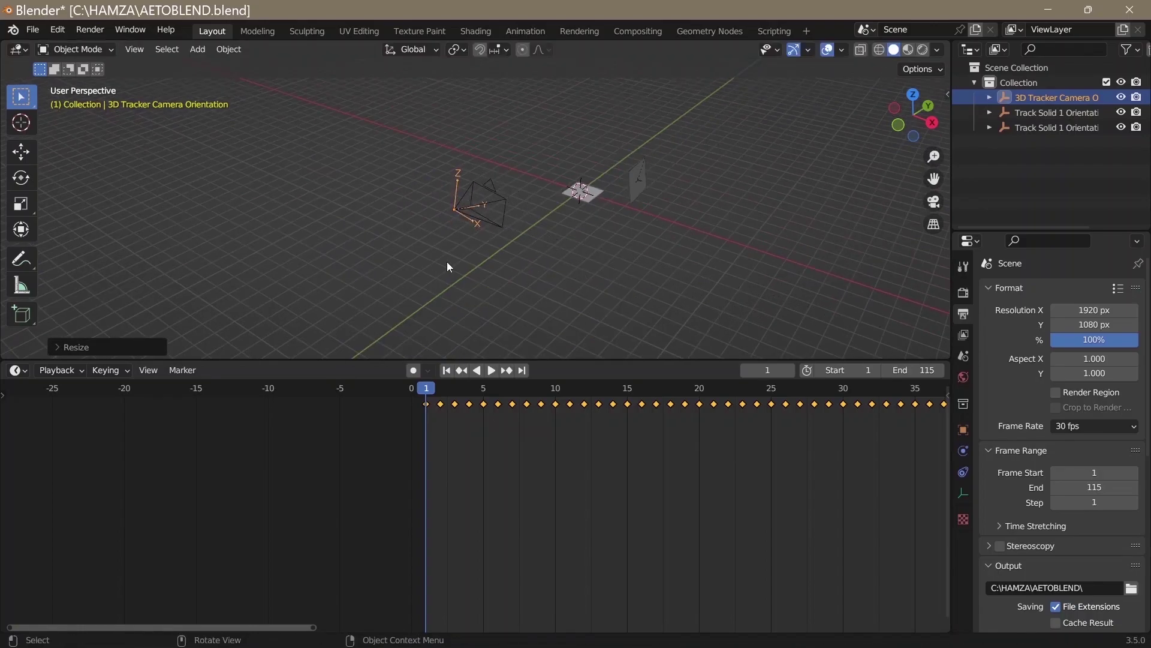
Look through the 3D Tracker Camera, enable background images for it and add an empty background image slot
click(933, 202)
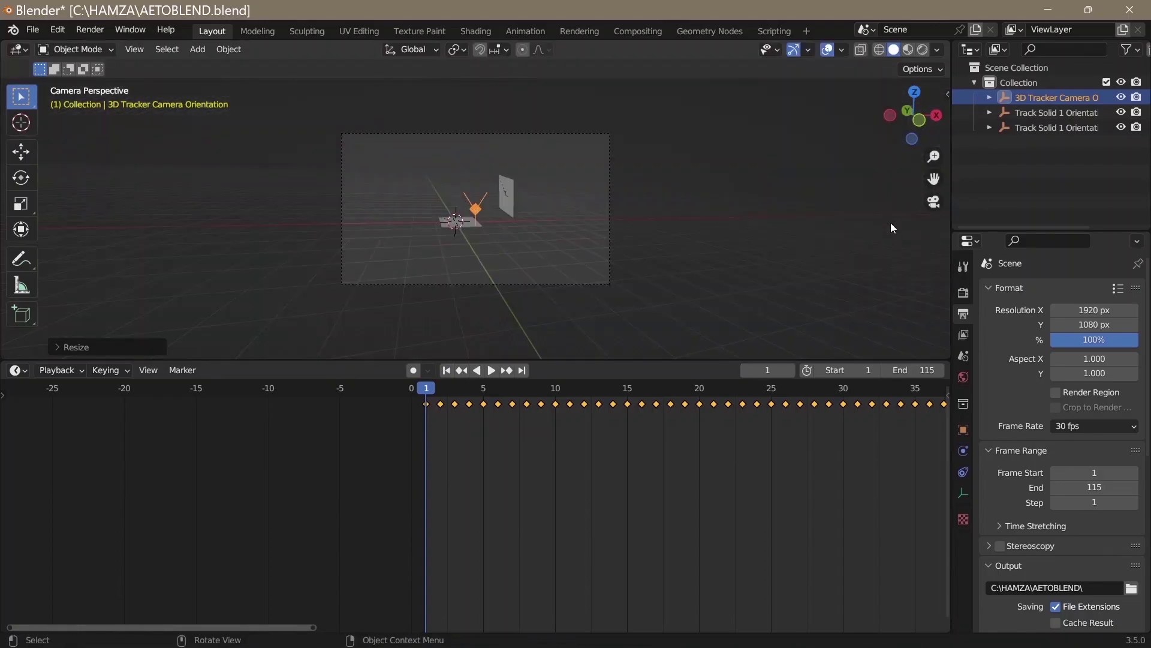
click(609, 222)
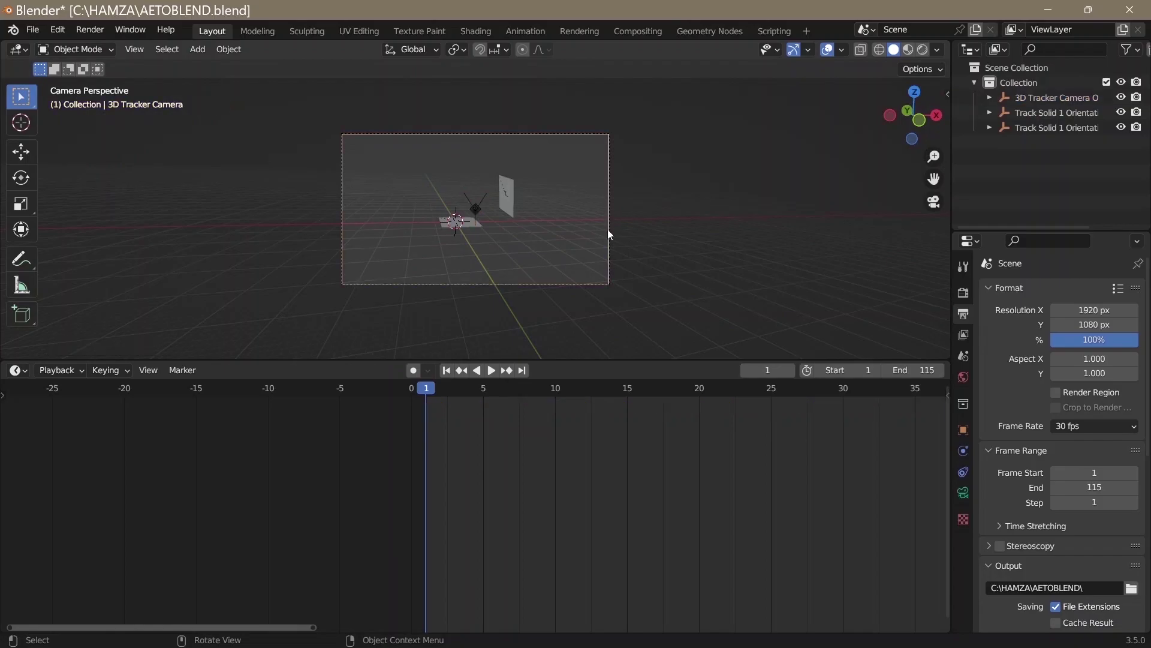
click(964, 494)
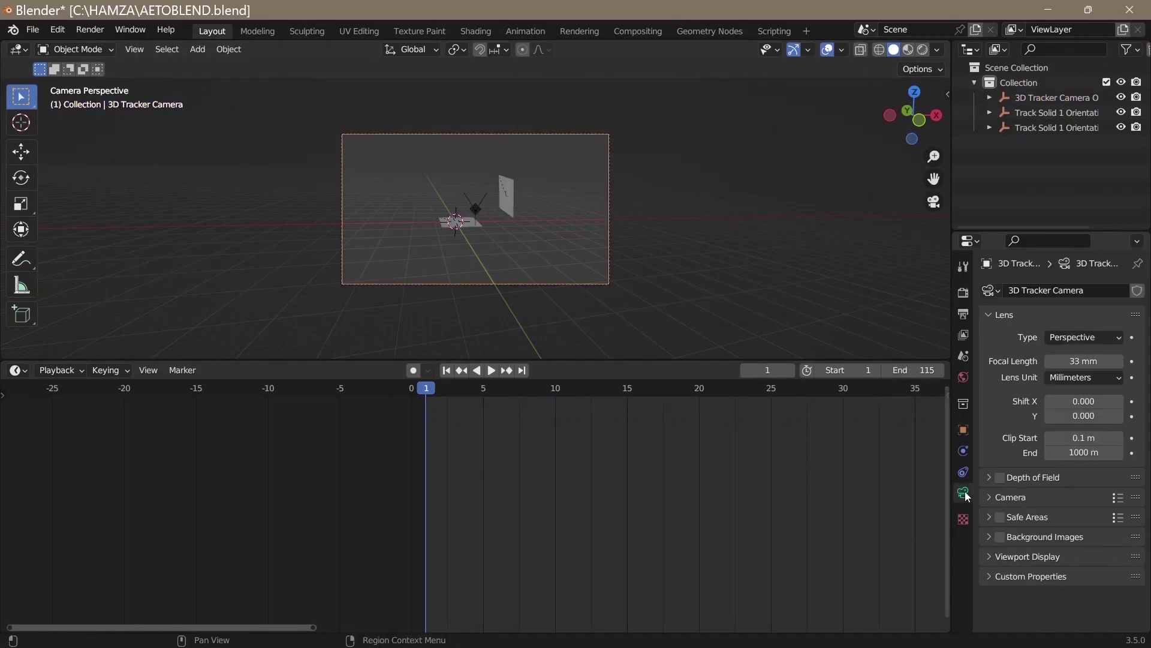
click(988, 538)
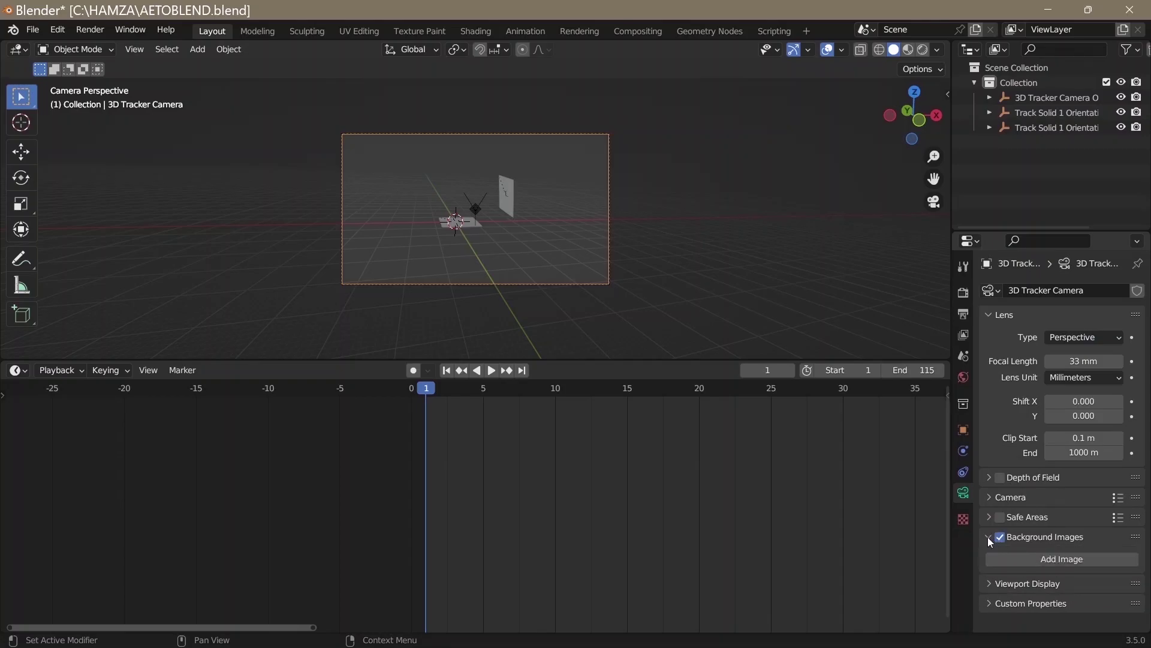
click(1018, 555)
Load the whole AETOBLEND PNG sequence from the UMaT Campus folder inside AETOBLEND as the camera's background image
scroll(1031, 521, down, 2)
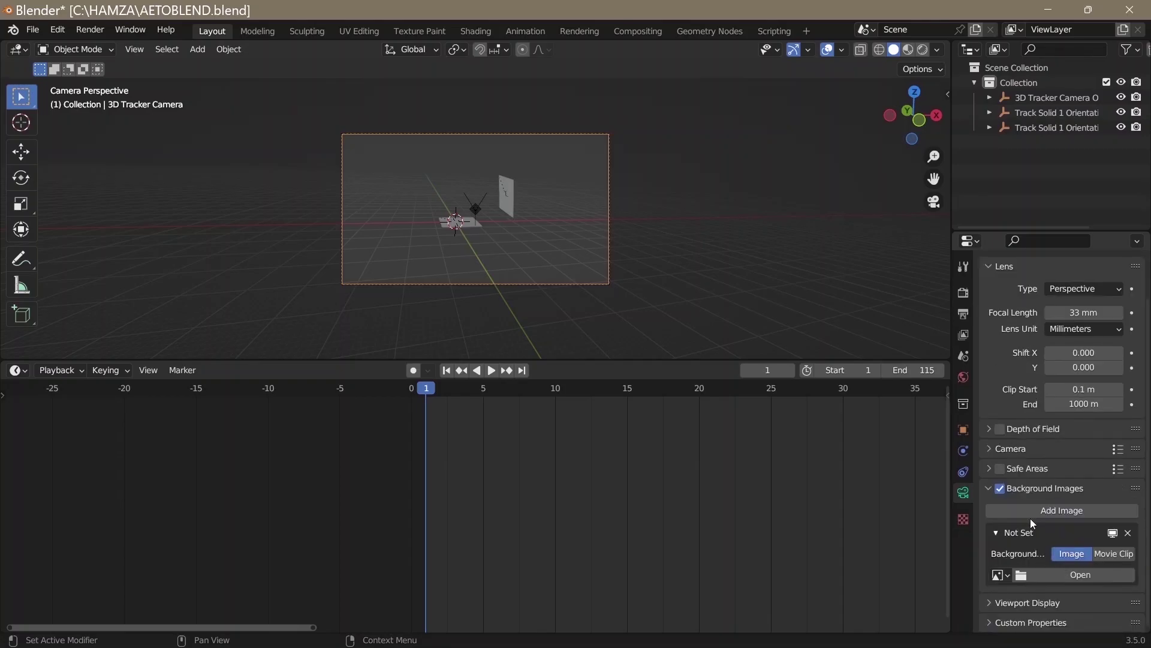
click(1029, 573)
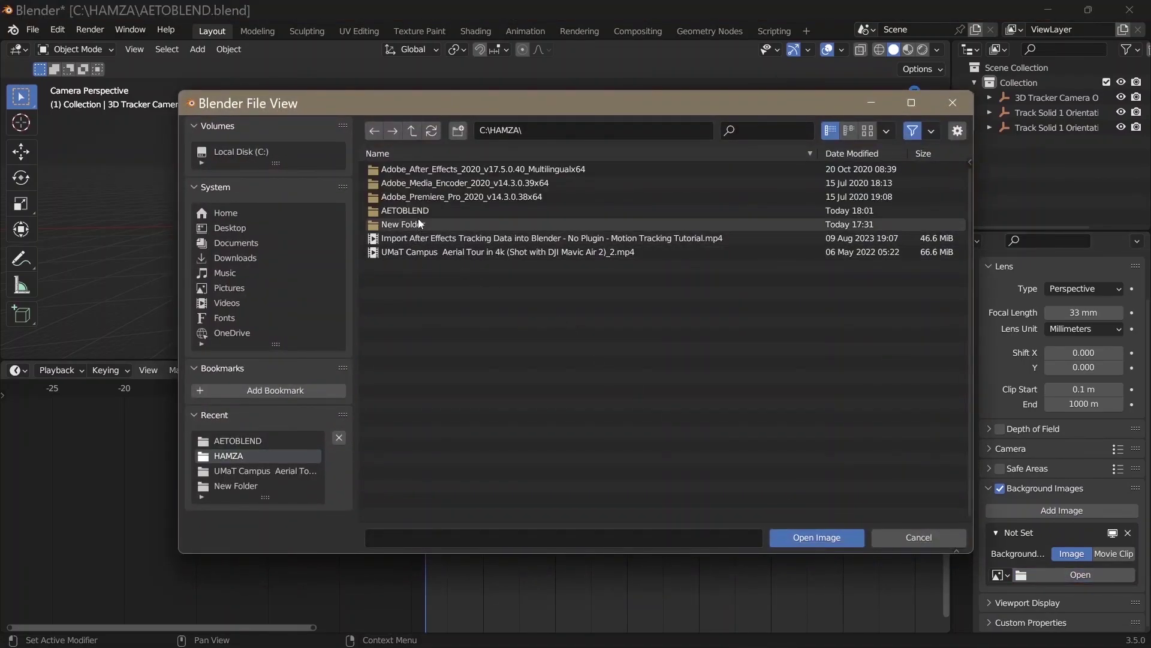
click(418, 210)
click(423, 169)
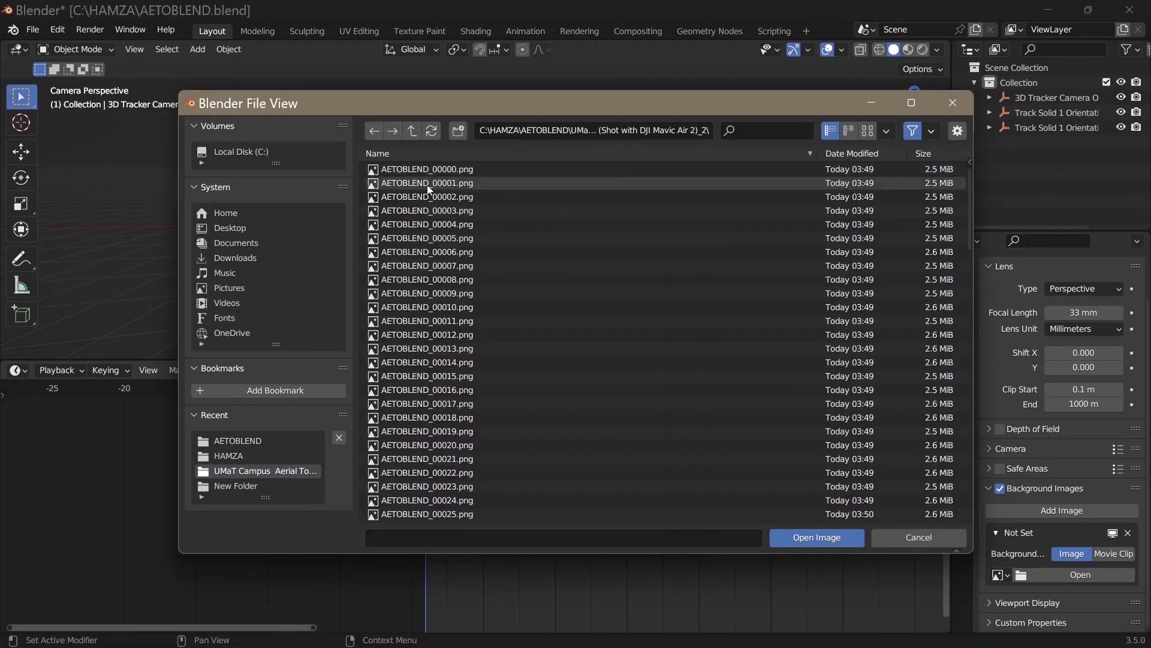
key(a)
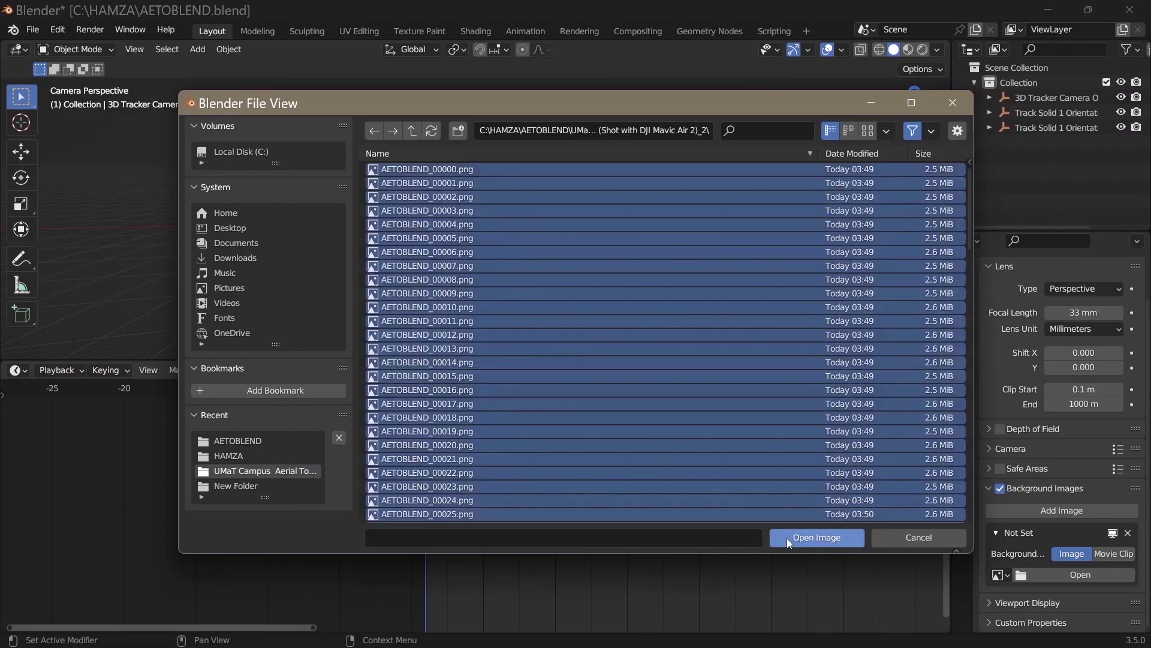
click(789, 538)
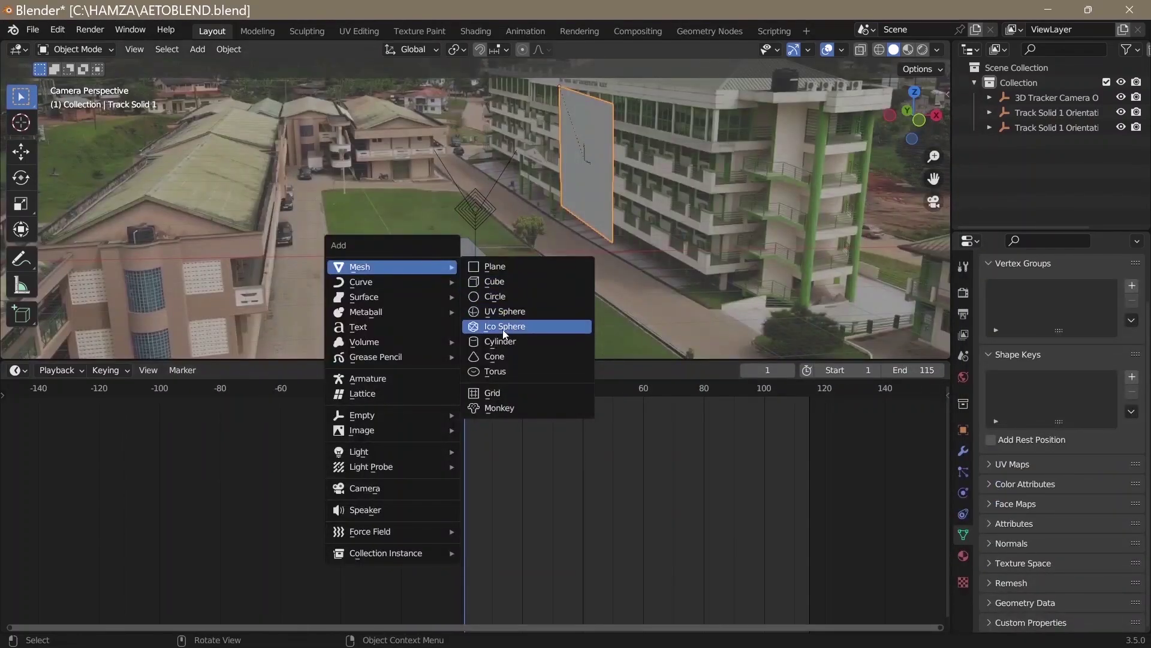
Add a monkey mesh to the scene over the tracked footage
click(508, 408)
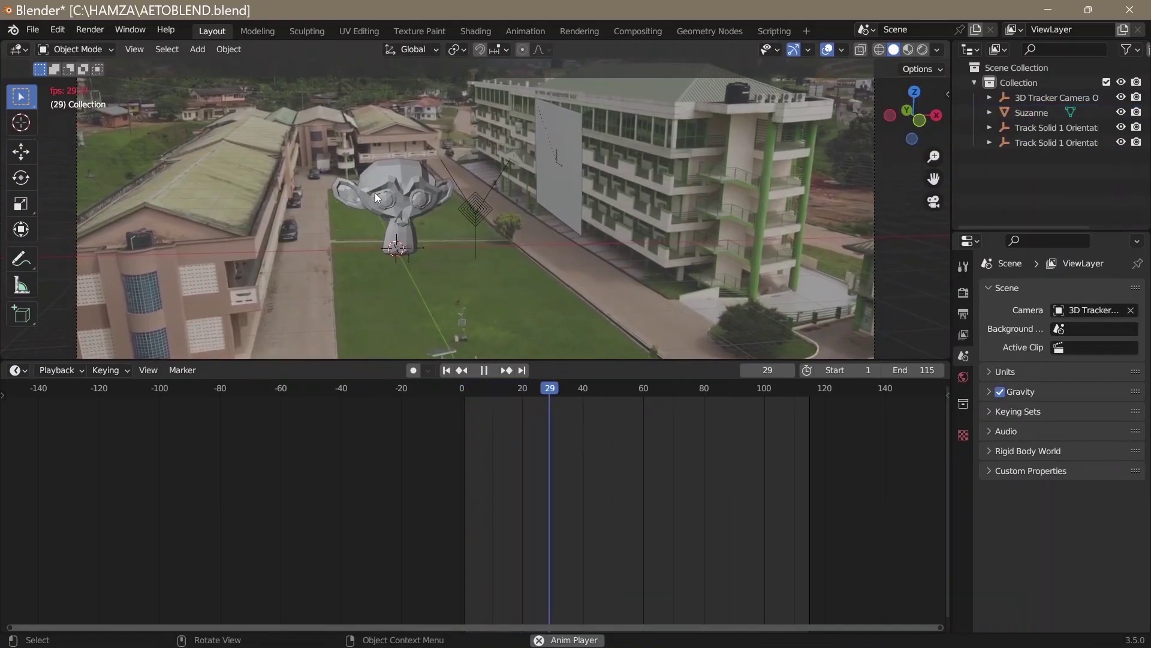
click(376, 192)
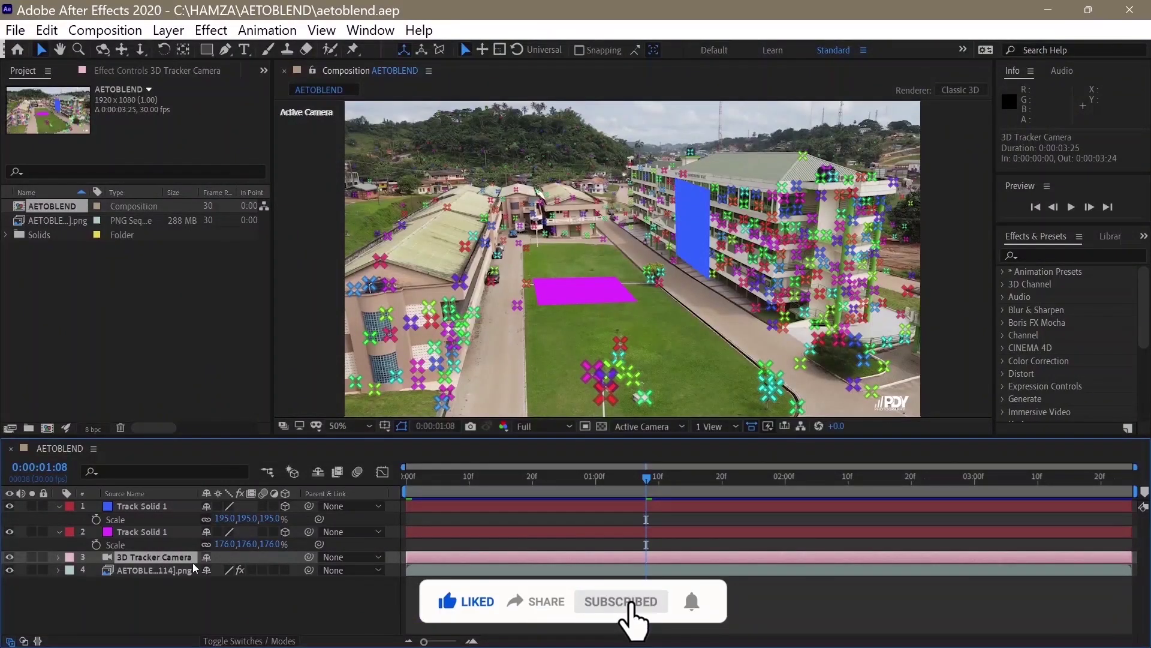
Open the 3D Tracker Camera's settings in After Effects, and set the Blender camera's focal length to 27.84 mm
double_click(194, 562)
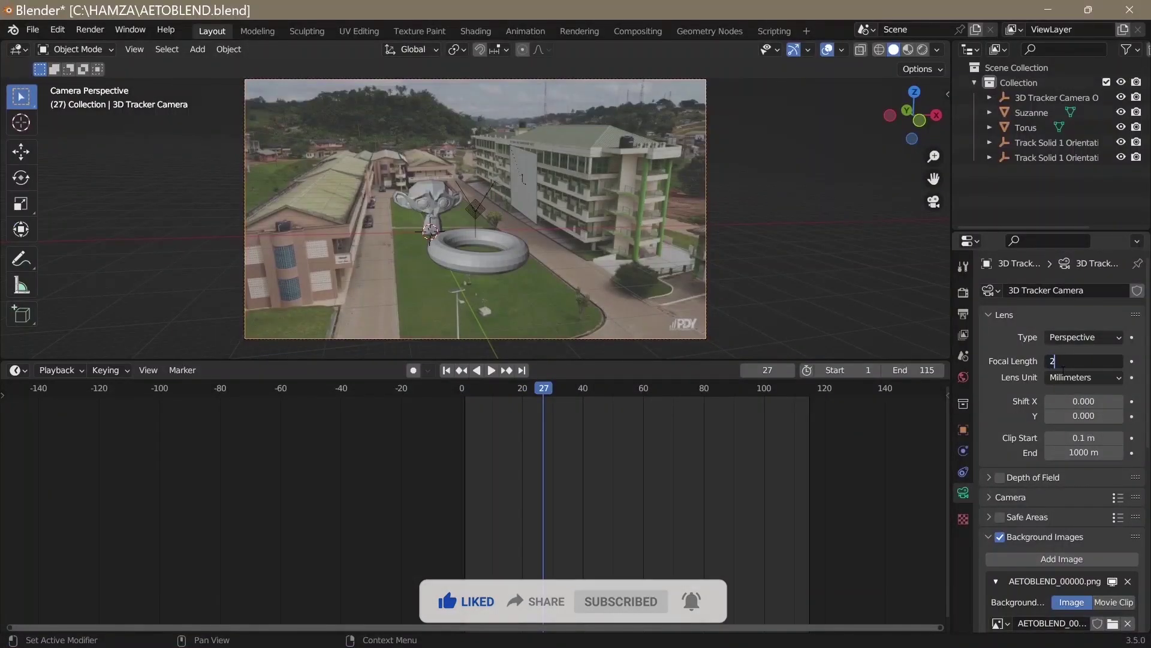
text(7)
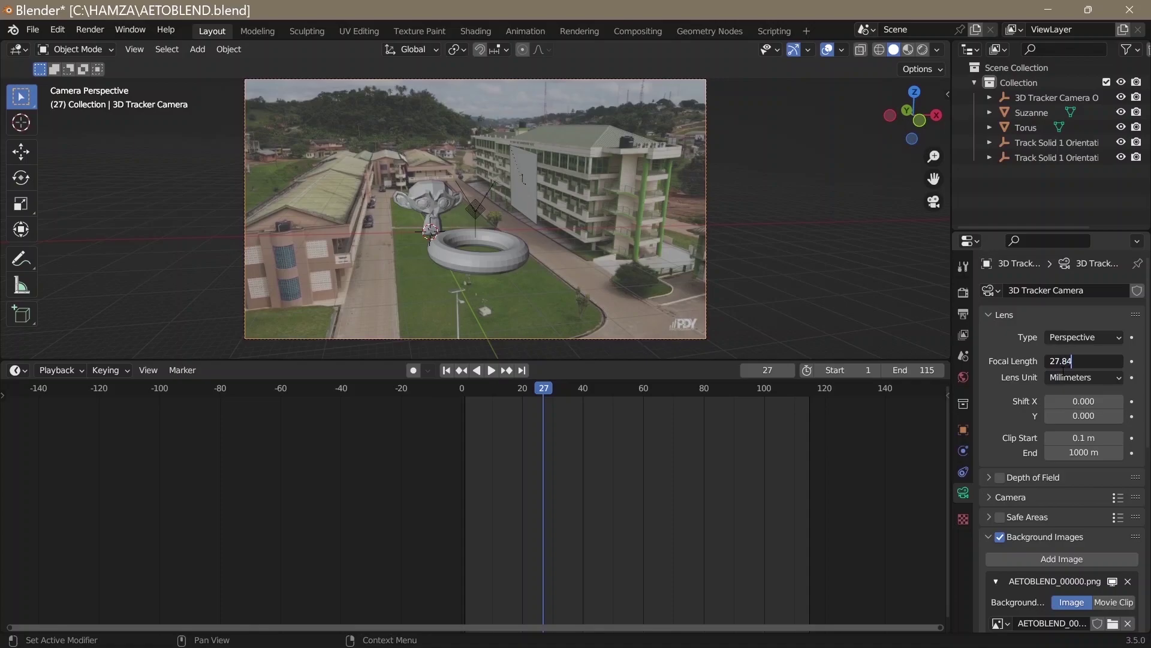
text(.84)
key(Return)
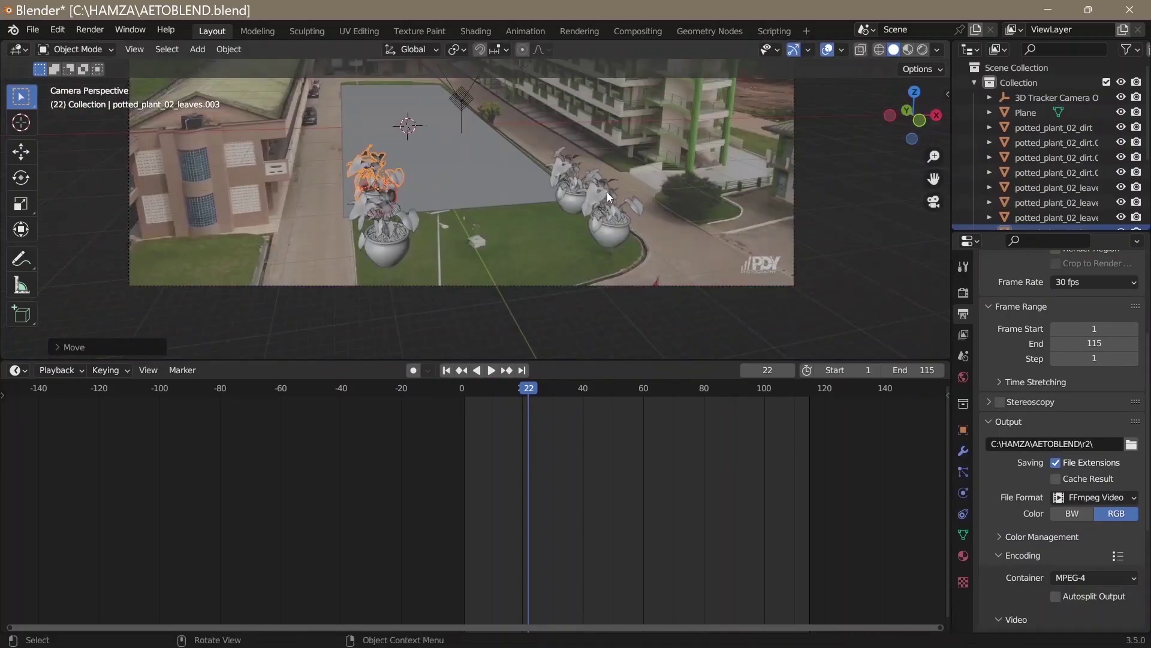
key(KP_0)
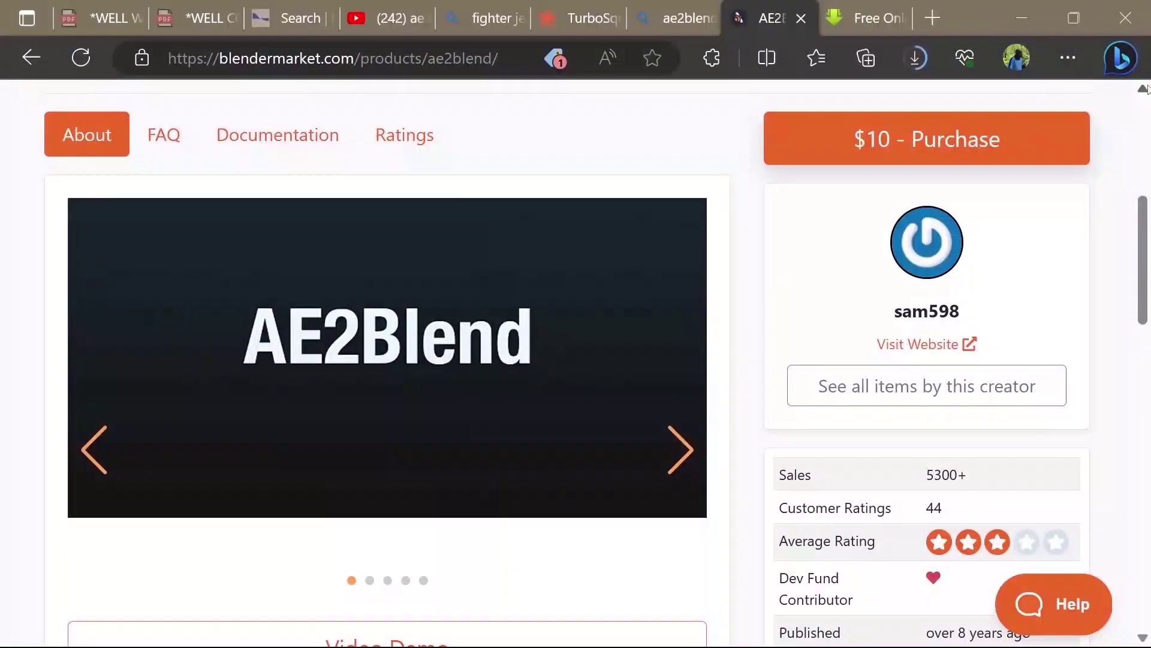
scroll(1147, 88, up, 1)
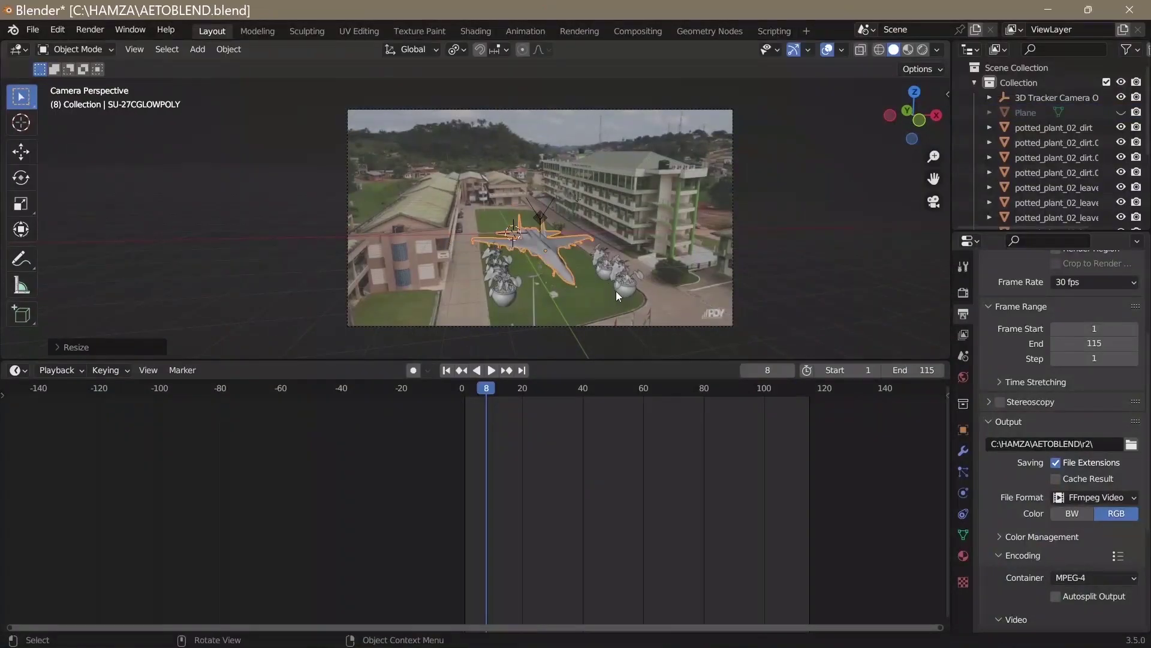
scroll(616, 290, up, 4)
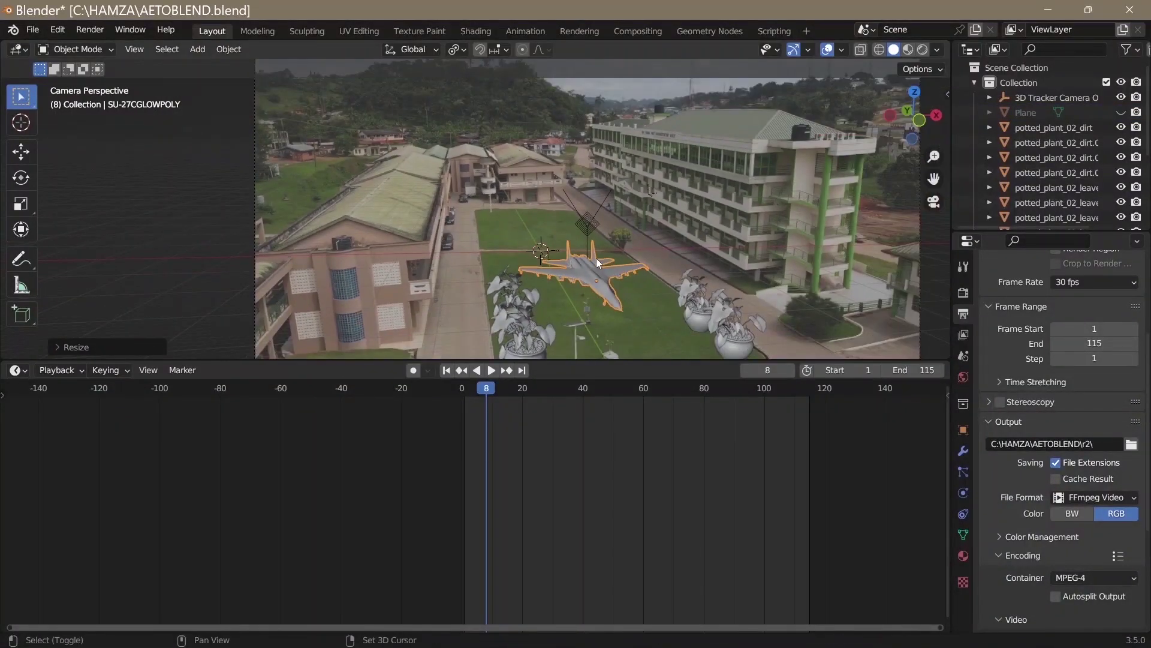
Duplicate the SU-27 jet and place the copy above the left side of the lawn along the global X axis
key(shift+d)
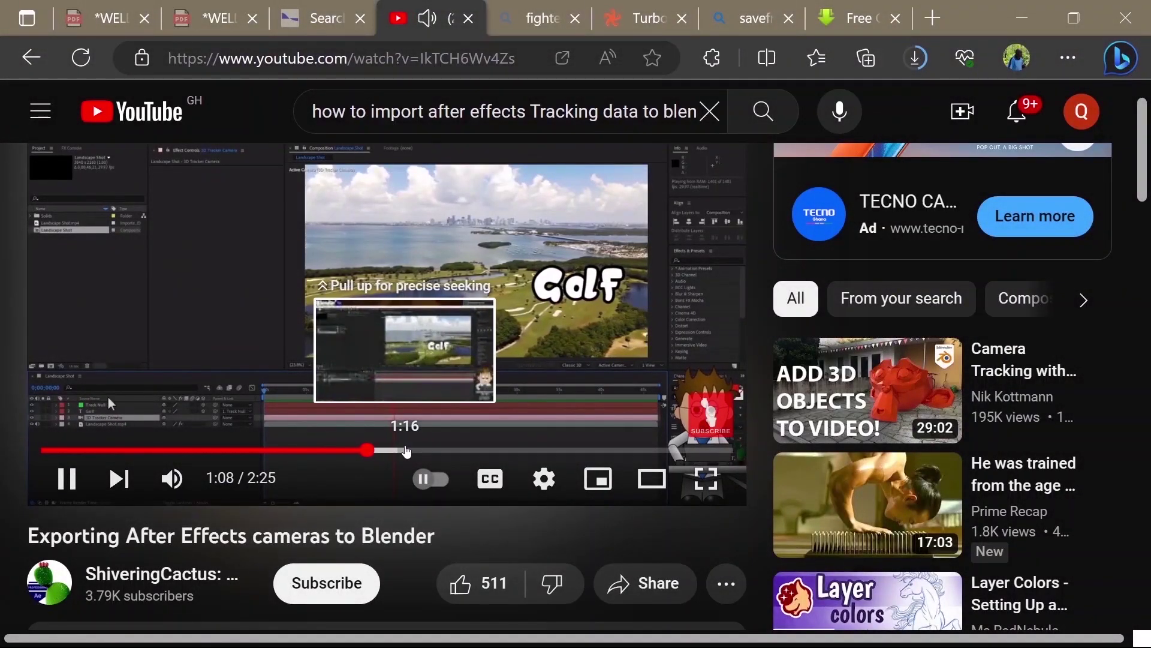
click(406, 451)
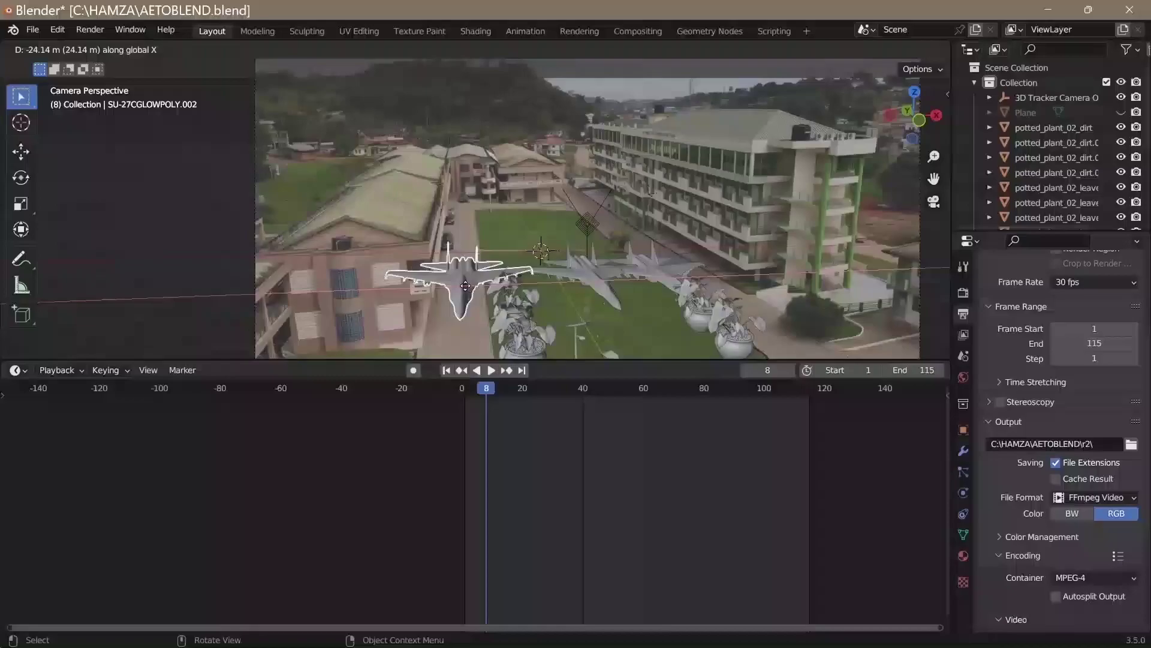
click(494, 286)
Move the middle jet toward the camera along the Y axis and rescale it
click(607, 291)
key(g)
key(y)
click(645, 333)
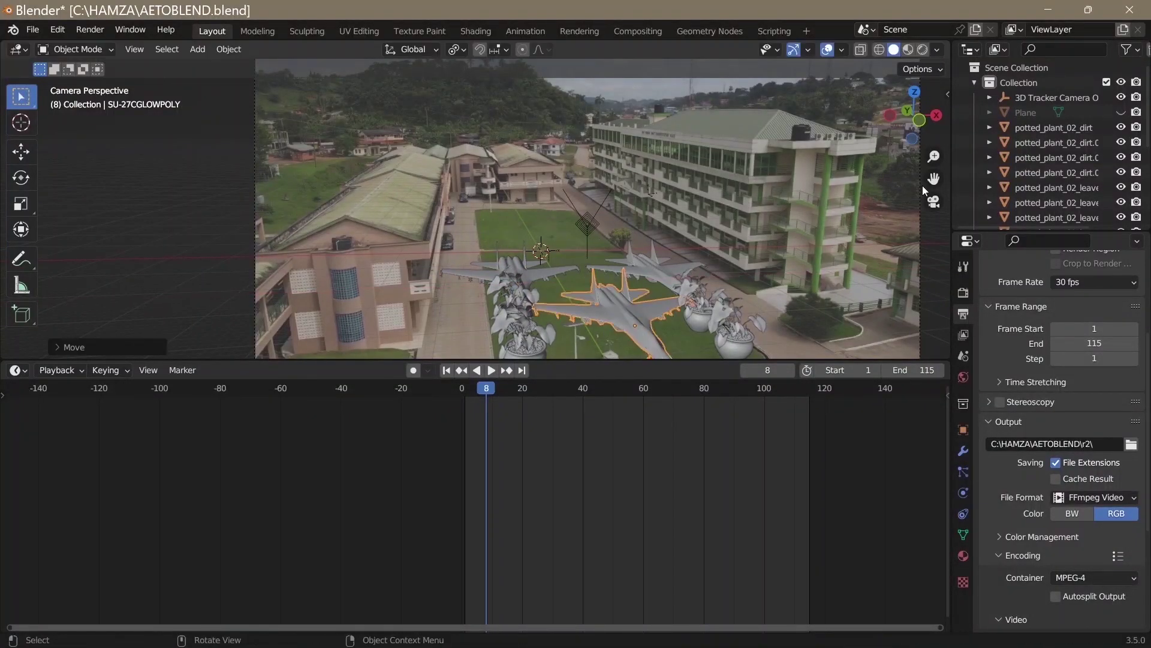
drag(933, 179, 843, 100)
scroll(628, 249, up, 2)
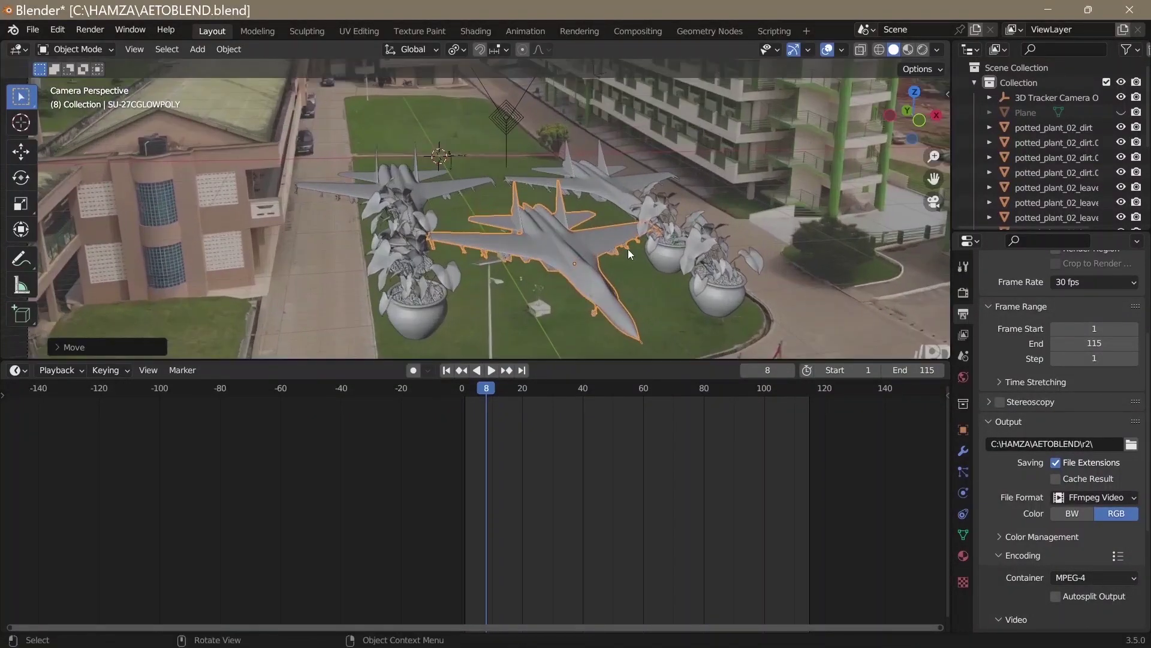
key(s)
click(608, 246)
scroll(607, 245, down, 2)
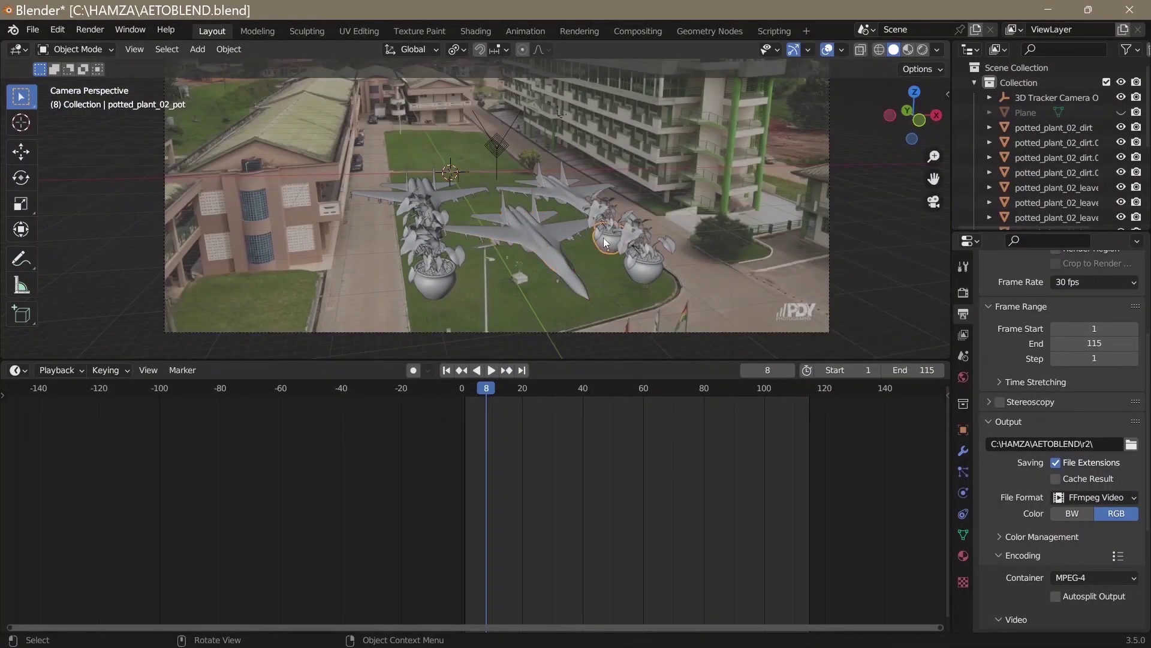
Shift the rear potted plant on the right side of the lawn across the ground plane
shift+click(604, 217)
key(g)
key(shift+z)
click(621, 208)
Duplicate the left jet within the ground plane and place the copy at the far end of the lawn
click(441, 196)
key(shift+d)
key(shift+z)
click(510, 159)
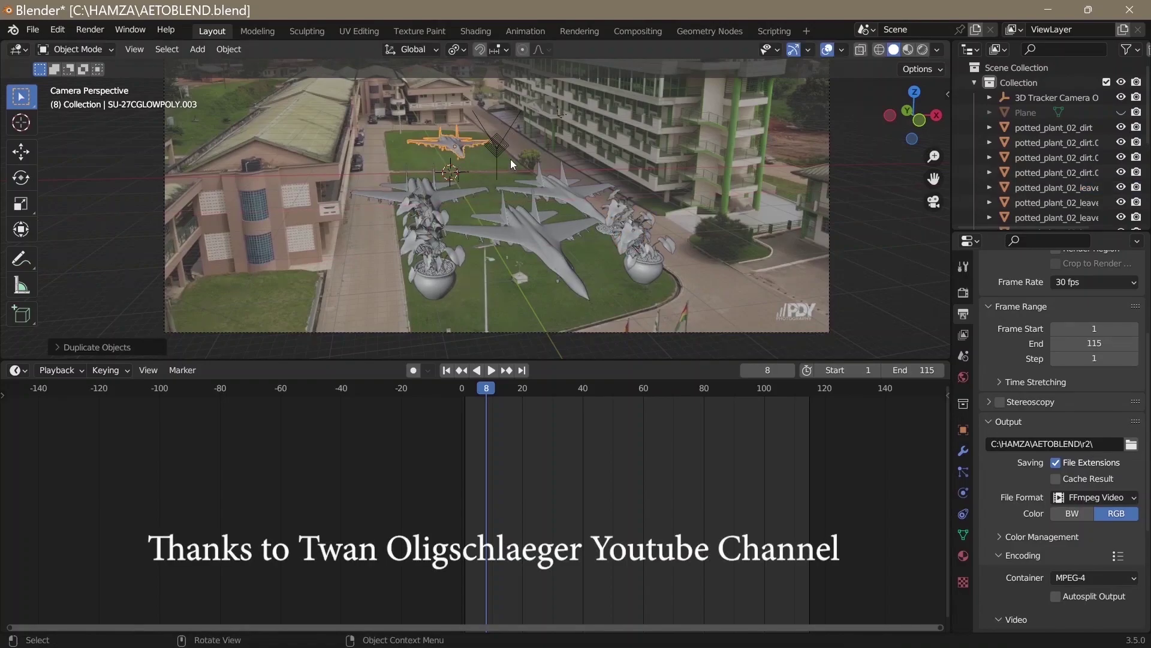
Play the animation and reposition the right-hand jet across the ground plane
key(space)
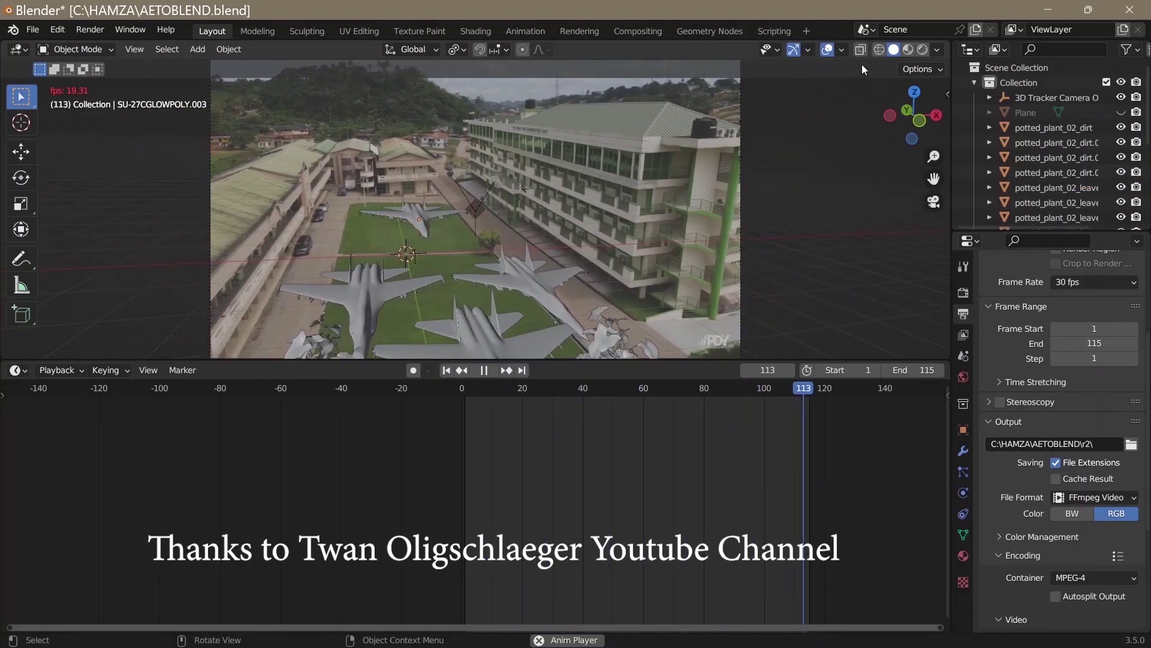
click(550, 250)
key(shift+z)
click(471, 239)
scroll(470, 239, down, 2)
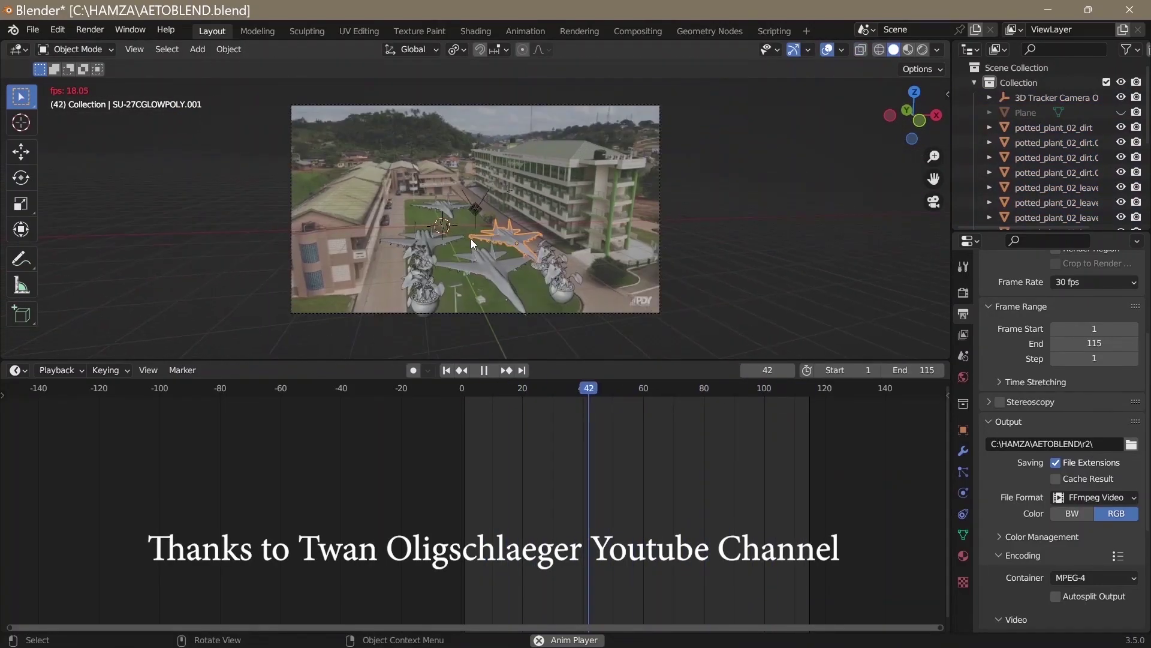
Unhide the plane and remove the extra jet copies so that only the original jet is kept
click(505, 204)
click(524, 268)
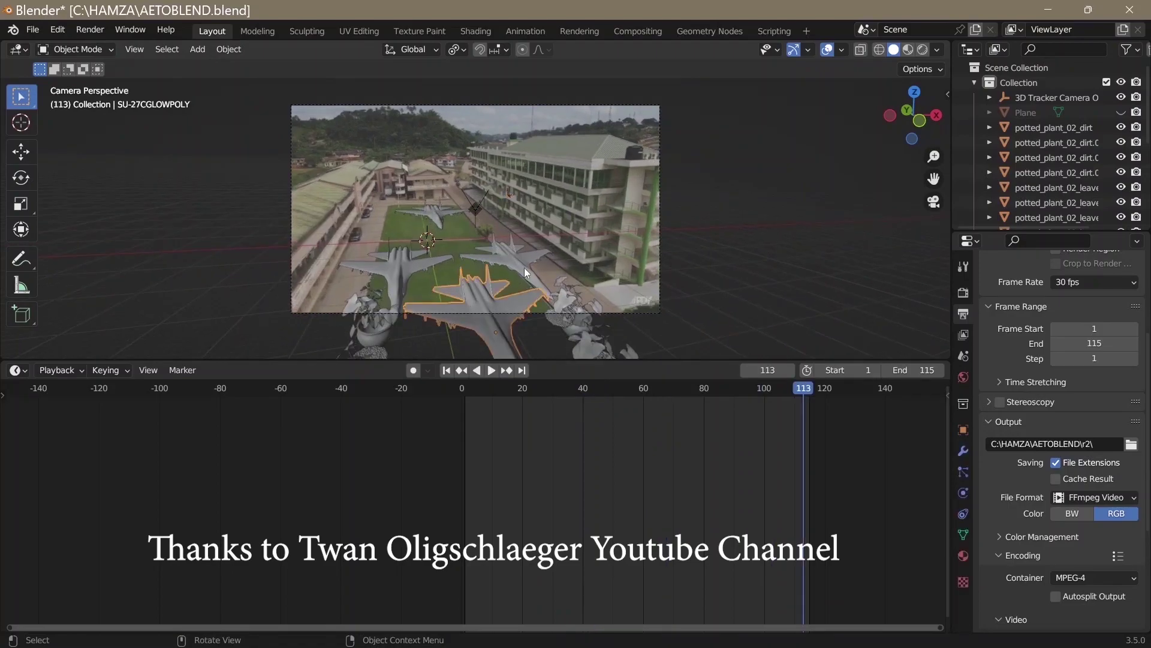
click(1121, 112)
drag(918, 115, 773, 75)
middle_drag(594, 246, 771, 347)
click(771, 347)
click(585, 309)
Move the jet along the Z axis to set its wheels at ground level, refining the height in the right orthographic view
key(g)
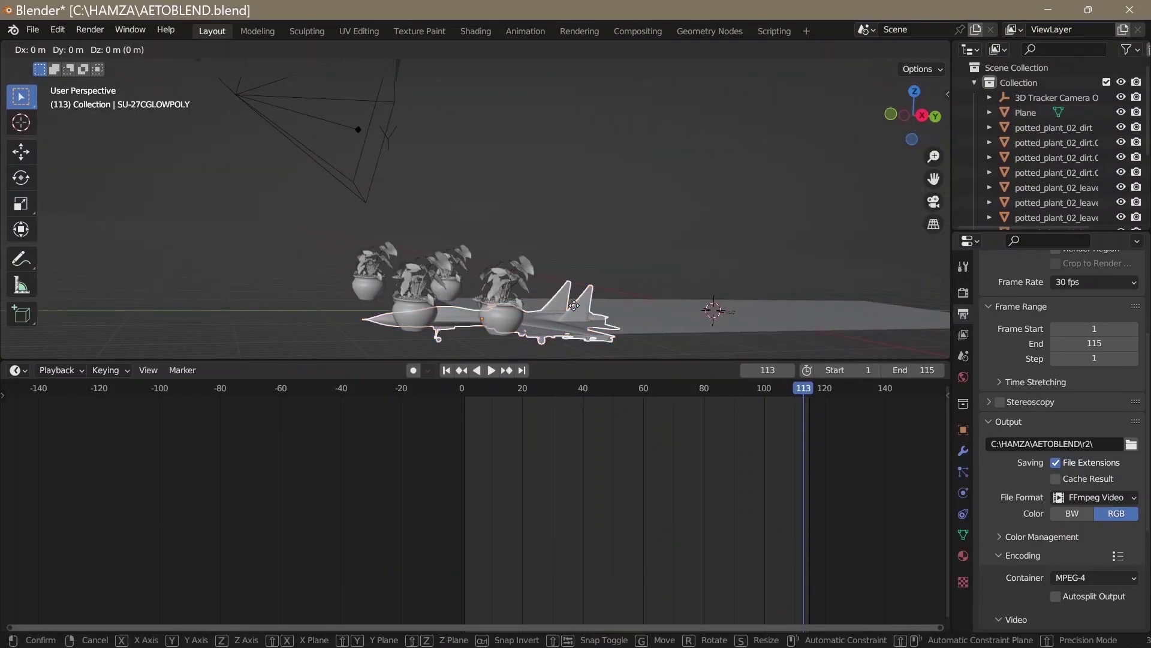
key(z)
click(596, 267)
click(922, 115)
key(g)
key(z)
key(Return)
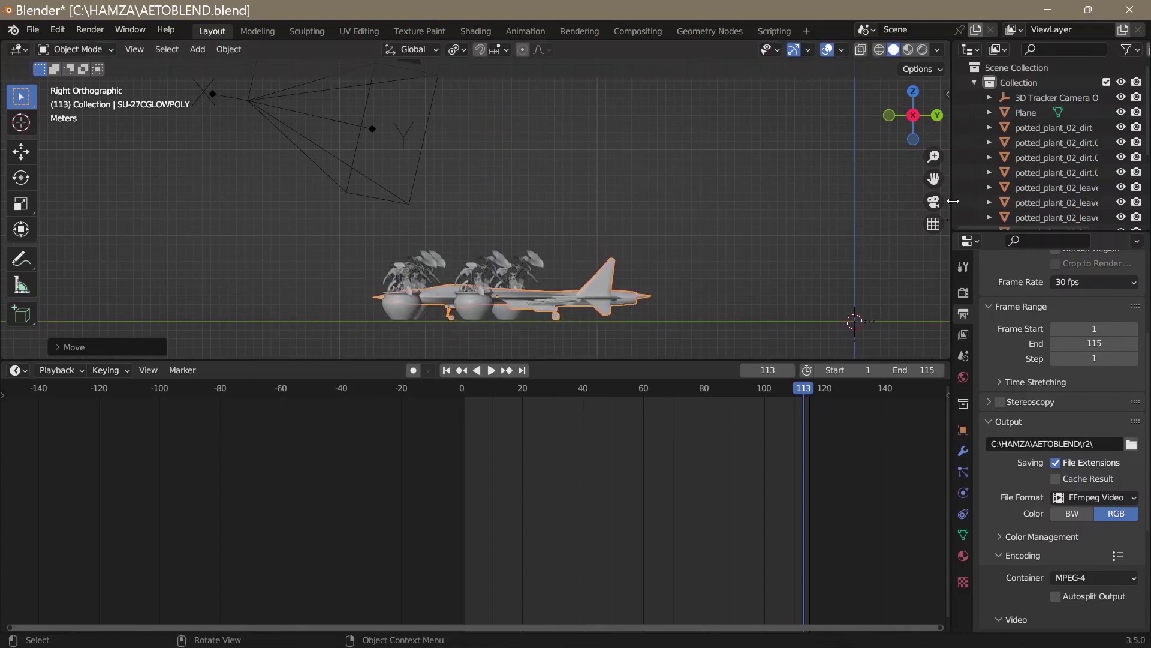
Return to the camera view at frame 74 and move the jet along the Y axis over the lawn
key(KP_0)
click(446, 372)
drag(663, 394, 685, 394)
key(g)
key(y)
click(582, 310)
Duplicate the jet twice to place one copy behind it on each side, and adjust the right copy along the X axis
key(shift+d)
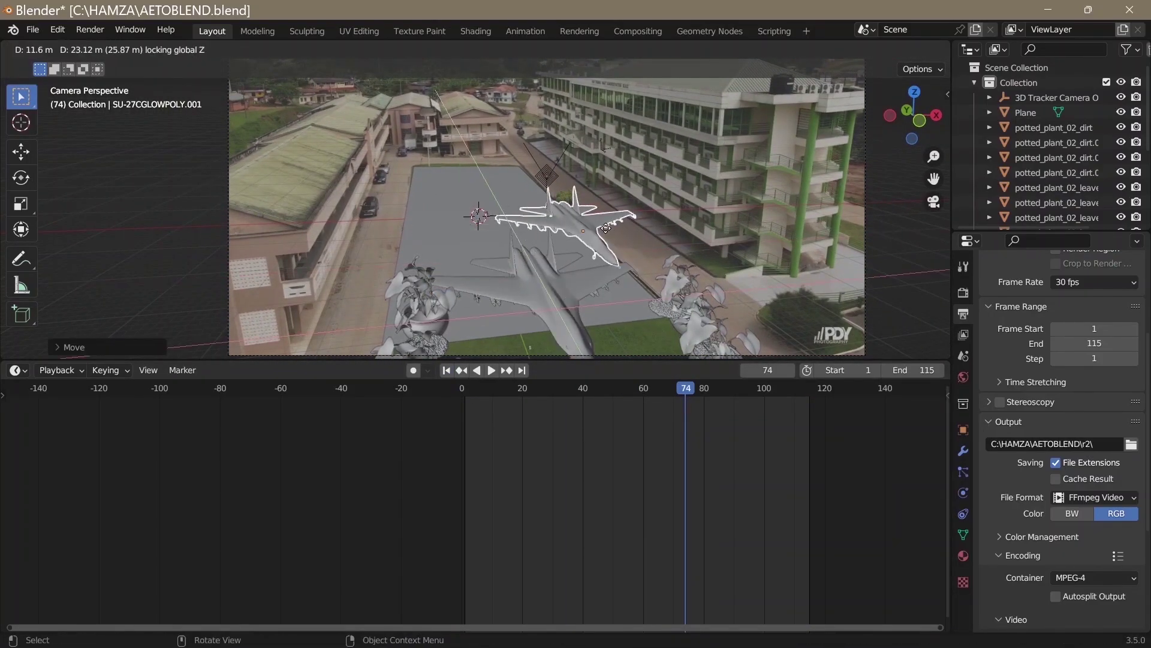
click(594, 246)
key(shift+d)
key(x)
click(553, 222)
key(g)
key(x)
click(564, 233)
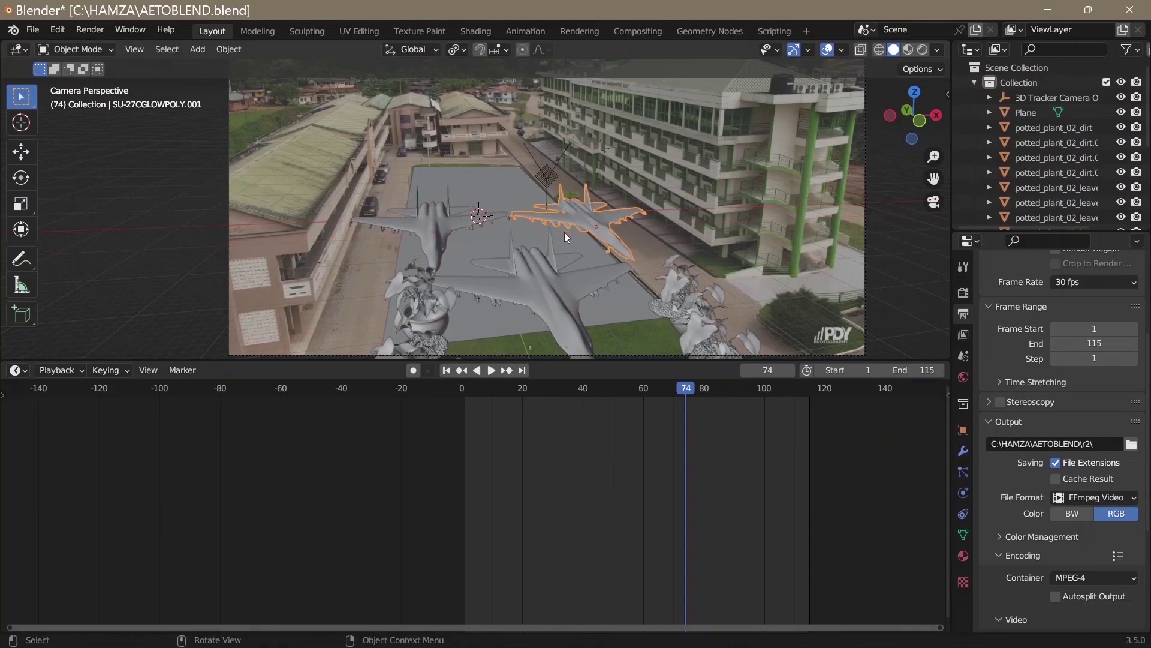
Hide the plane and duplicate the left jet along Y, shifting the copy along X to the centre rear of the formation
click(508, 237)
key(h)
click(450, 227)
key(shift+d)
key(y)
click(463, 195)
key(g)
key(x)
click(503, 197)
Save the file and play the animation, leaving the camera view to see the whole scene
key(ctrl+s)
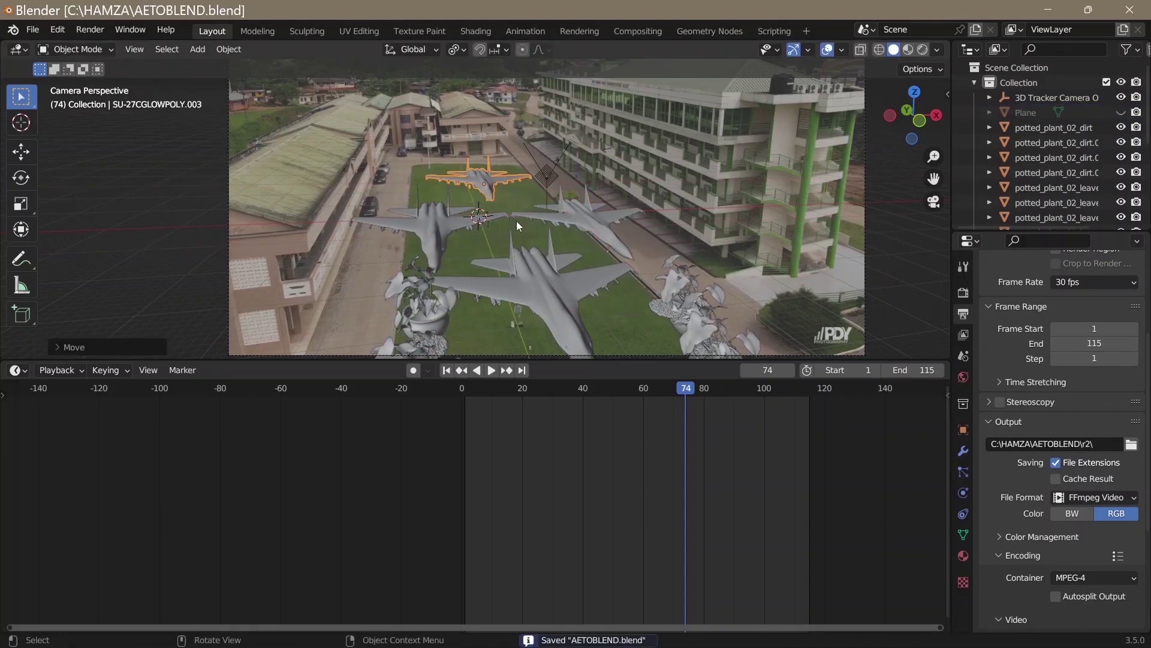
scroll(534, 308, down, 1)
key(space)
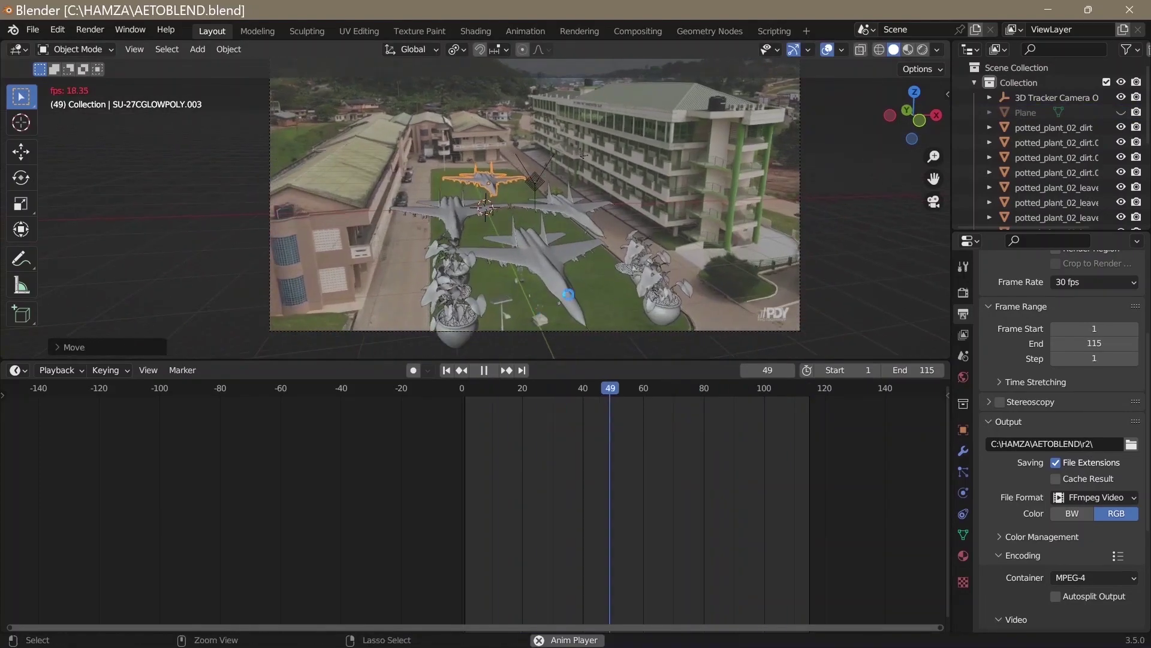
click(934, 201)
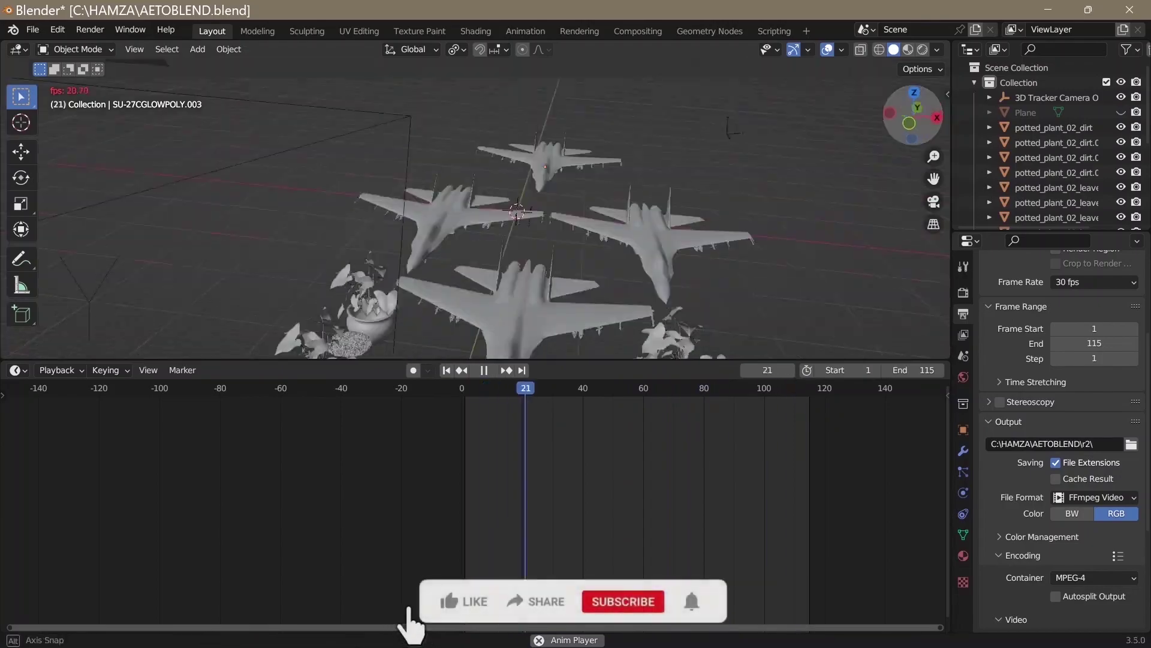
Split the 3D viewport side by side, with the camera view in one half and a free perspective in the other
drag(947, 45, 597, 110)
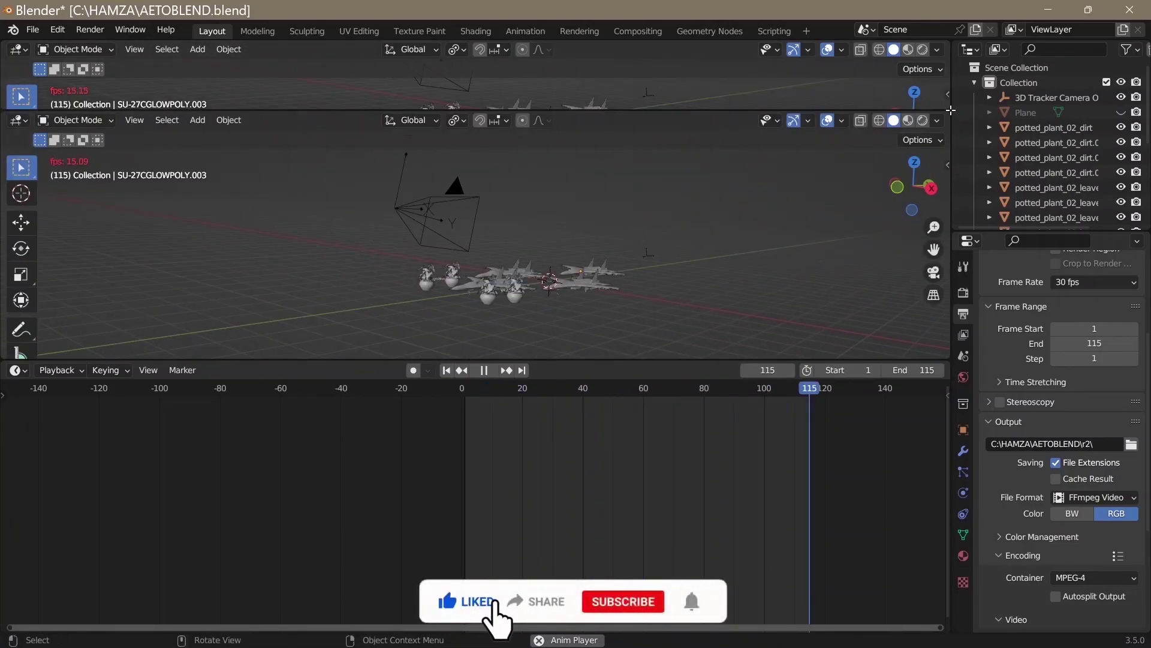
drag(952, 110, 394, 108)
click(377, 202)
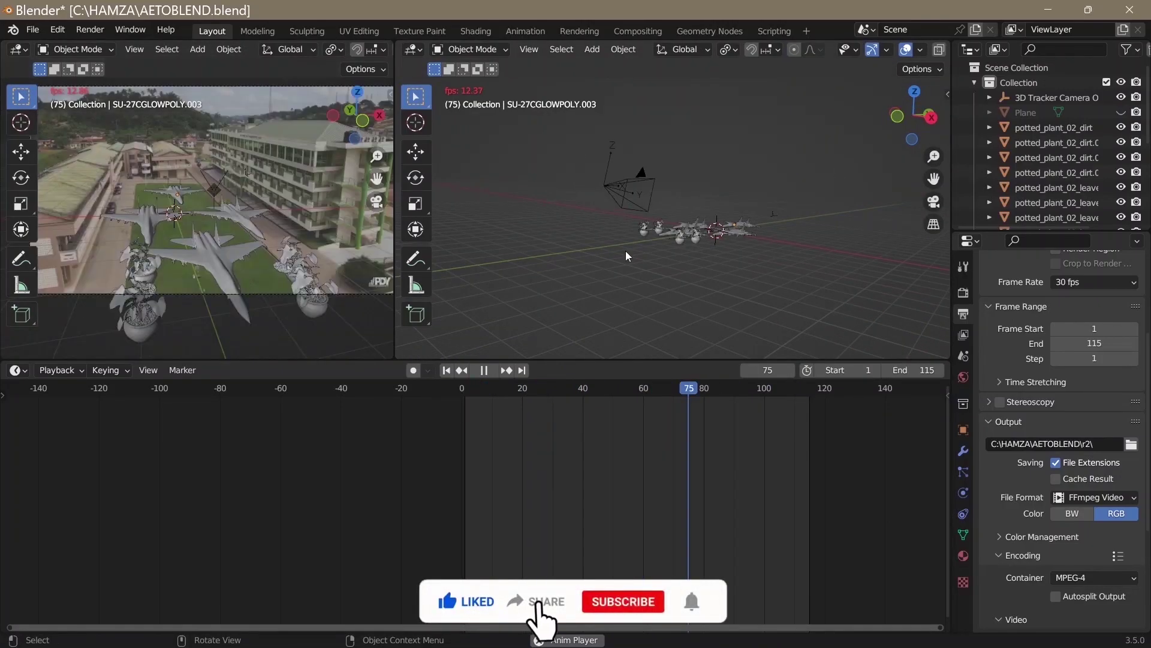
Select the 3D Tracker Camera, save the file and examine the camera's motion around the jets in the free perspective
click(618, 182)
middle_drag(774, 187, 689, 214)
key(ctrl+s)
scroll(767, 256, up, 3)
drag(918, 120, 882, 99)
scroll(248, 230, up, 2)
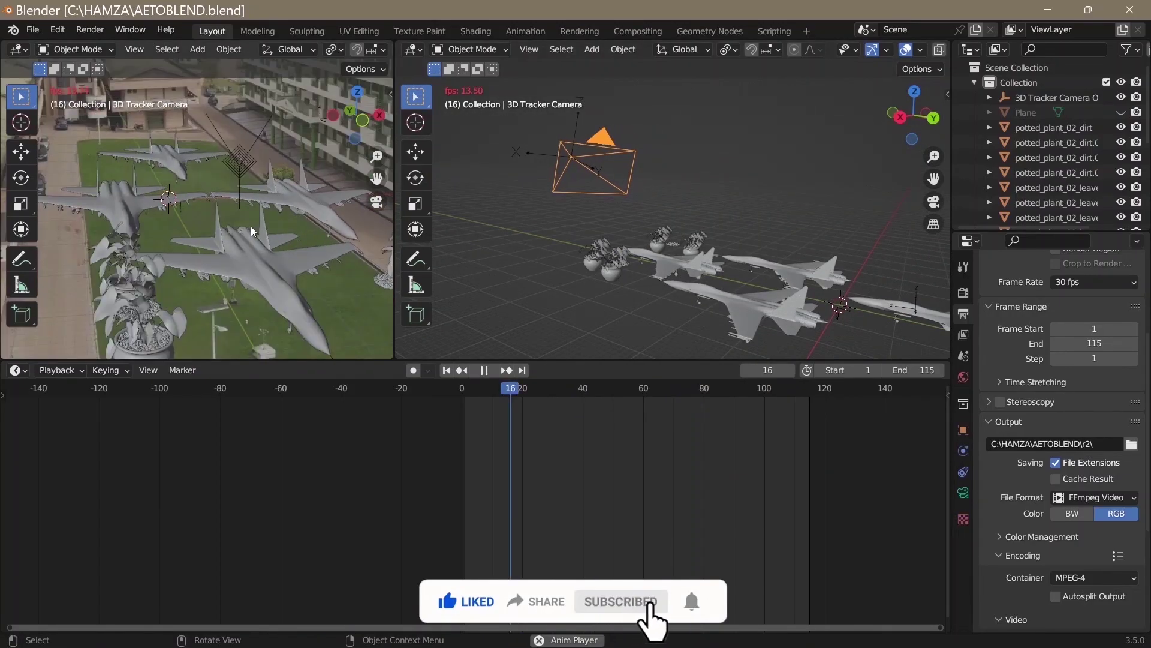
Stop playback and rescale the left and right side jets together
key(space)
click(251, 221)
shift+click(114, 219)
key(s)
click(309, 278)
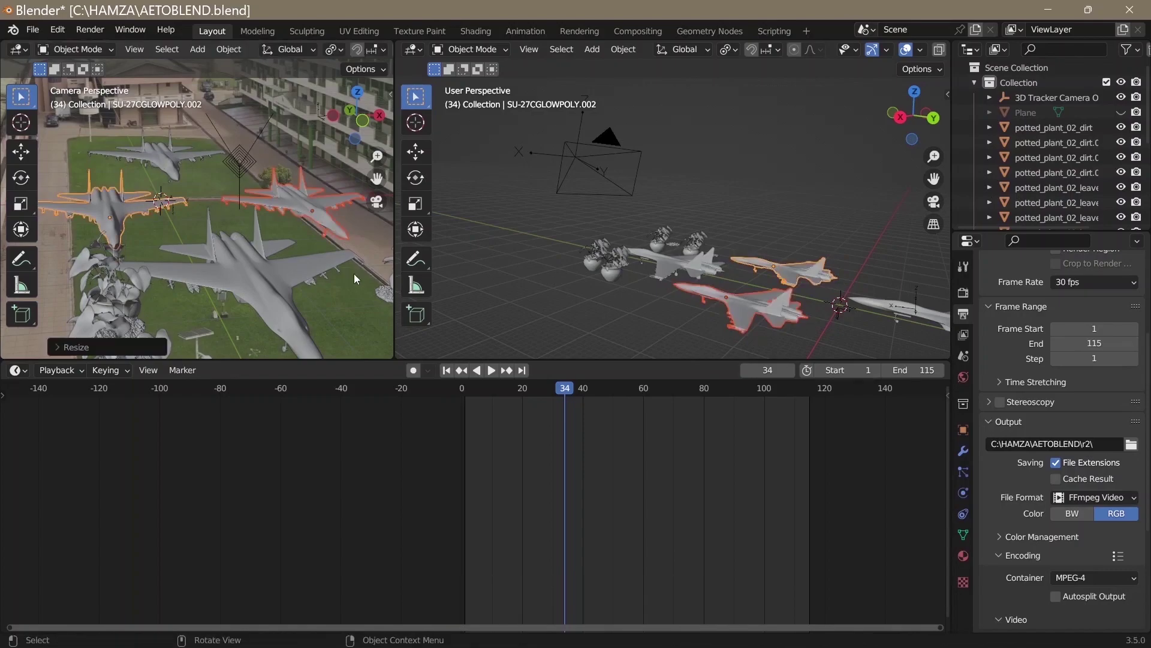
Move the right side jet along the X axis toward the middle of the lawn
click(325, 222)
key(g)
key(x)
click(288, 210)
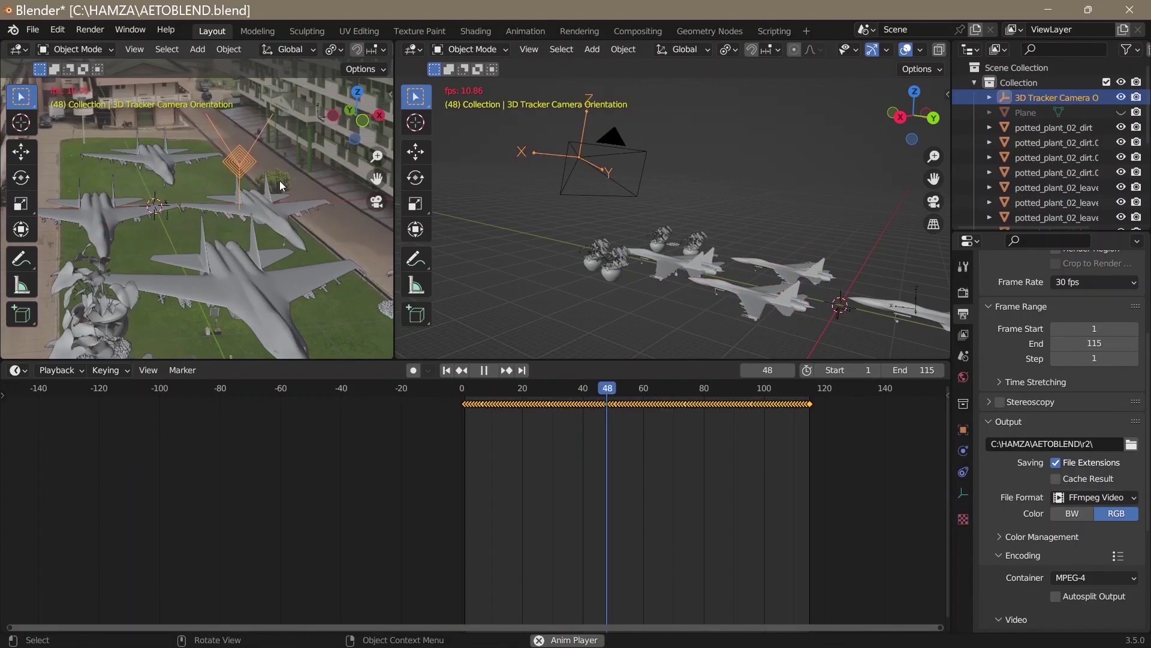
click(282, 186)
scroll(293, 292, down, 4)
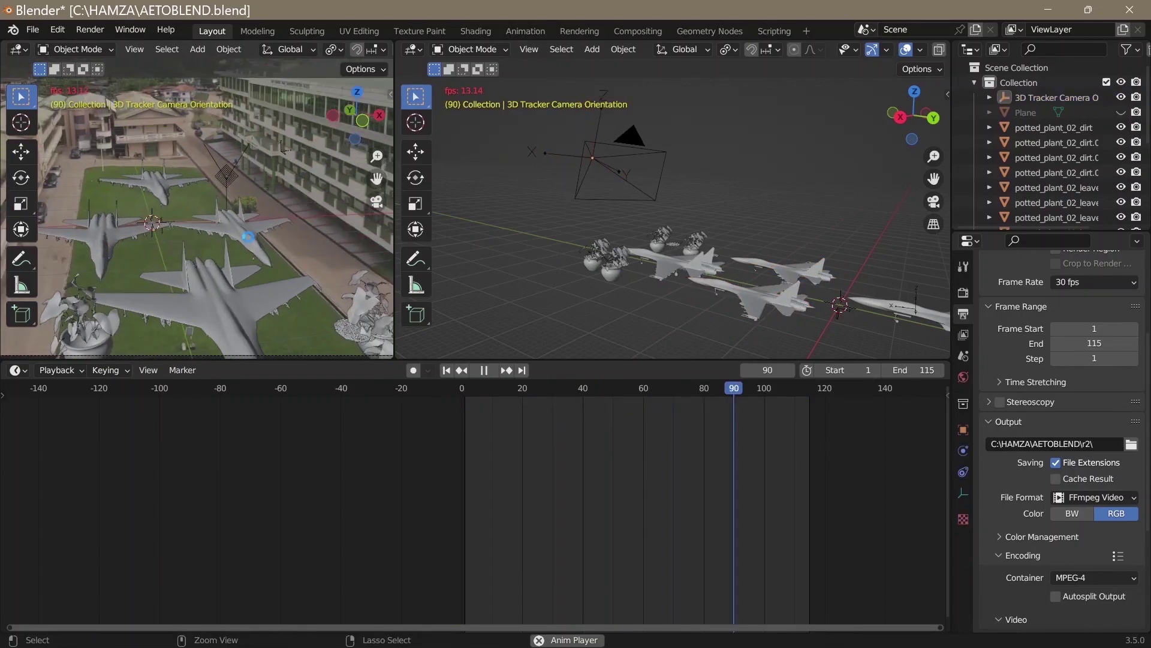
Save the file and check the jets and plants in the maximized camera view, in wireframe and solid shading
key(ctrl+s)
key(ctrl+space)
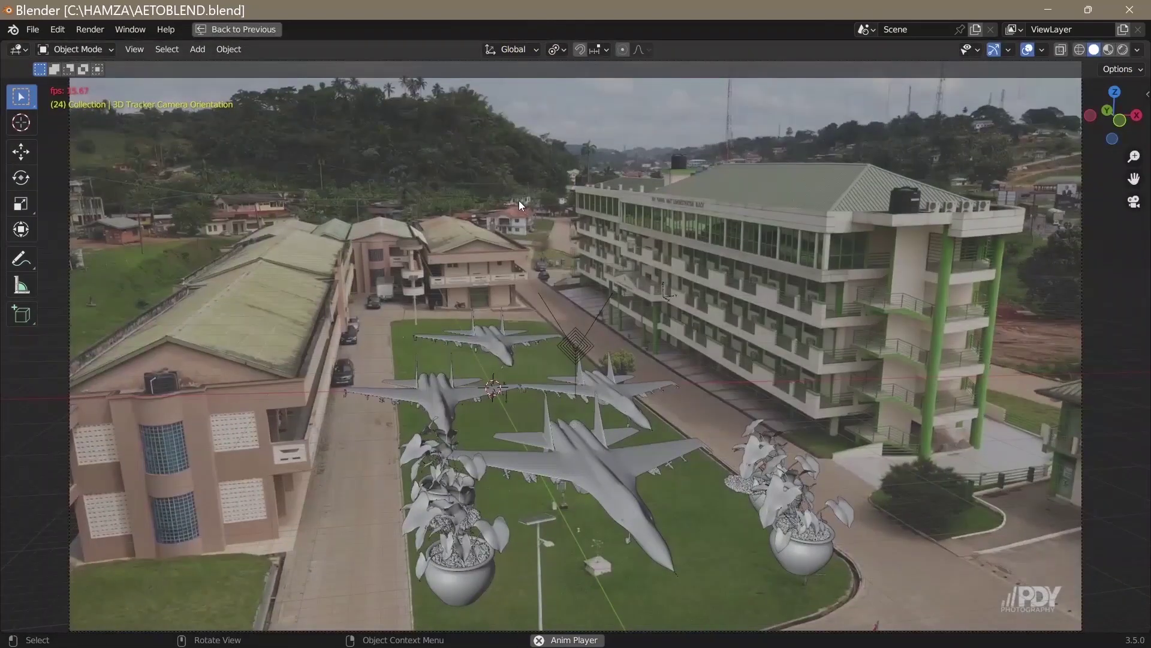
click(1080, 49)
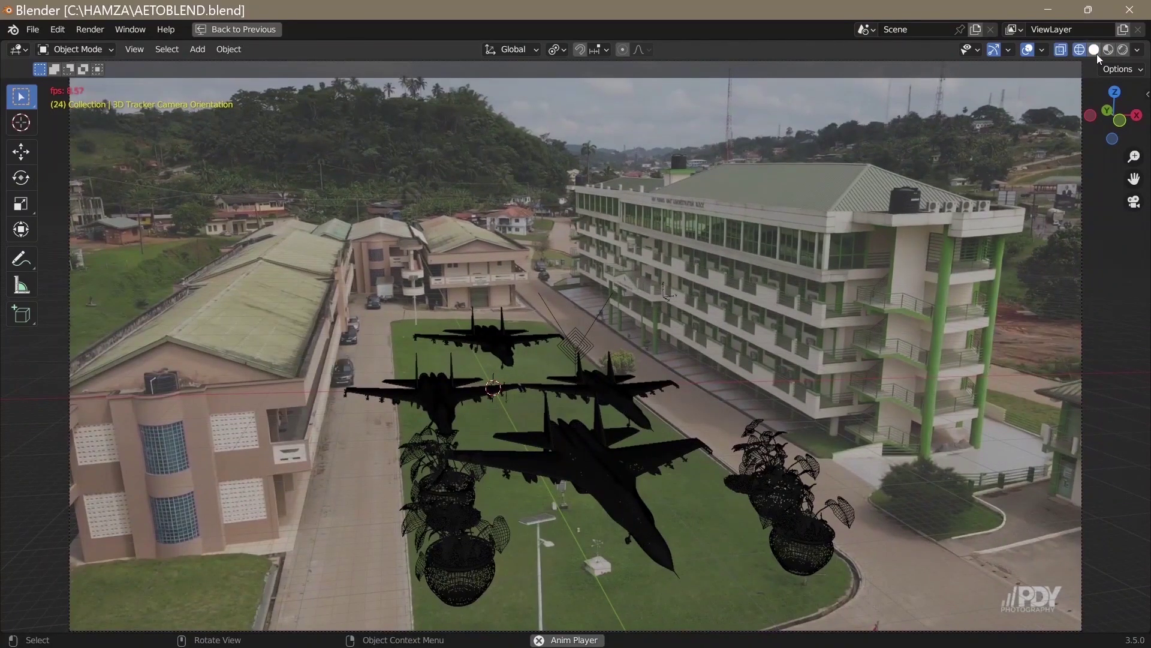
click(1095, 51)
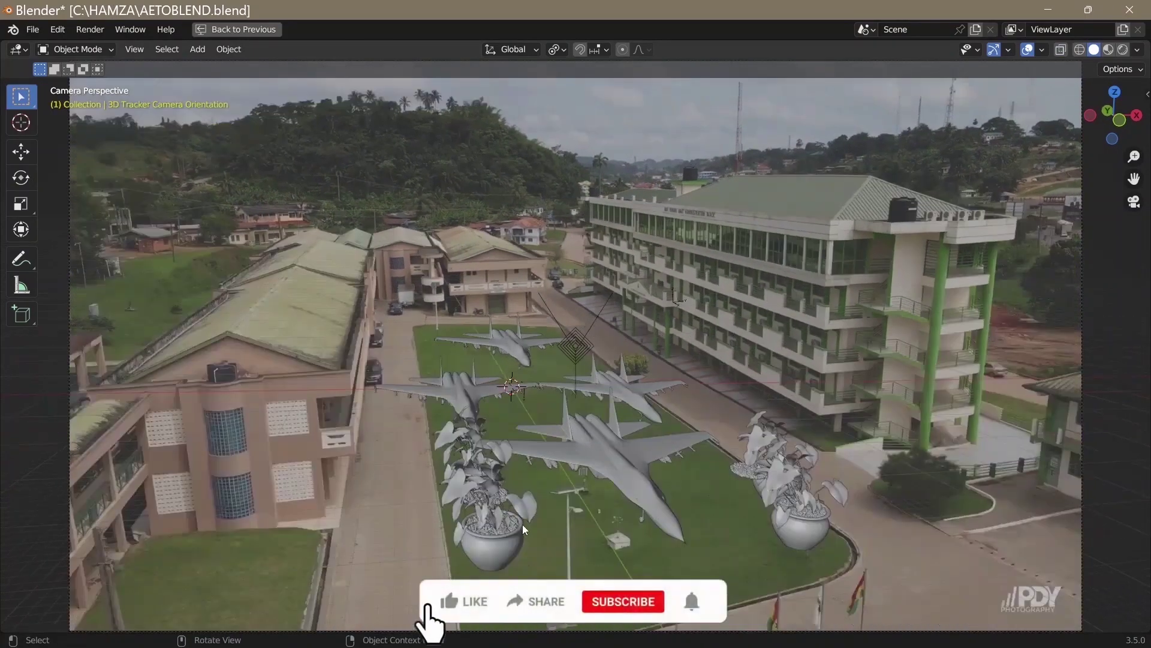
Select all objects, compare them in wireframe and solid shading through the camera, and restore the full workspace layout
click(37, 33)
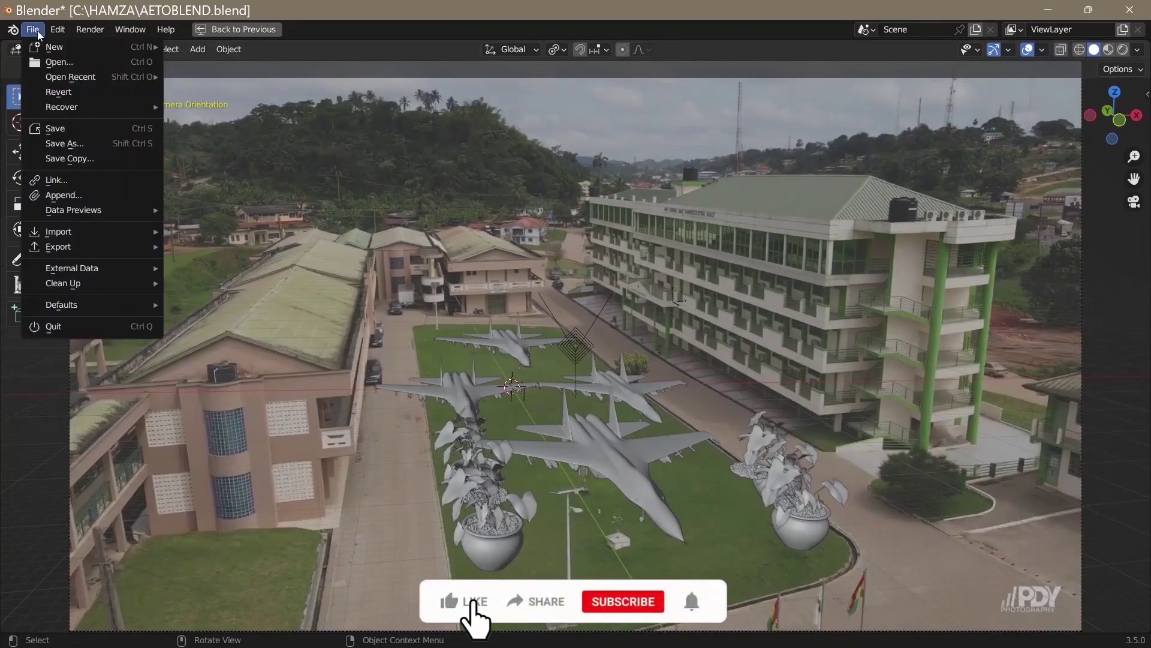
click(134, 49)
click(1082, 50)
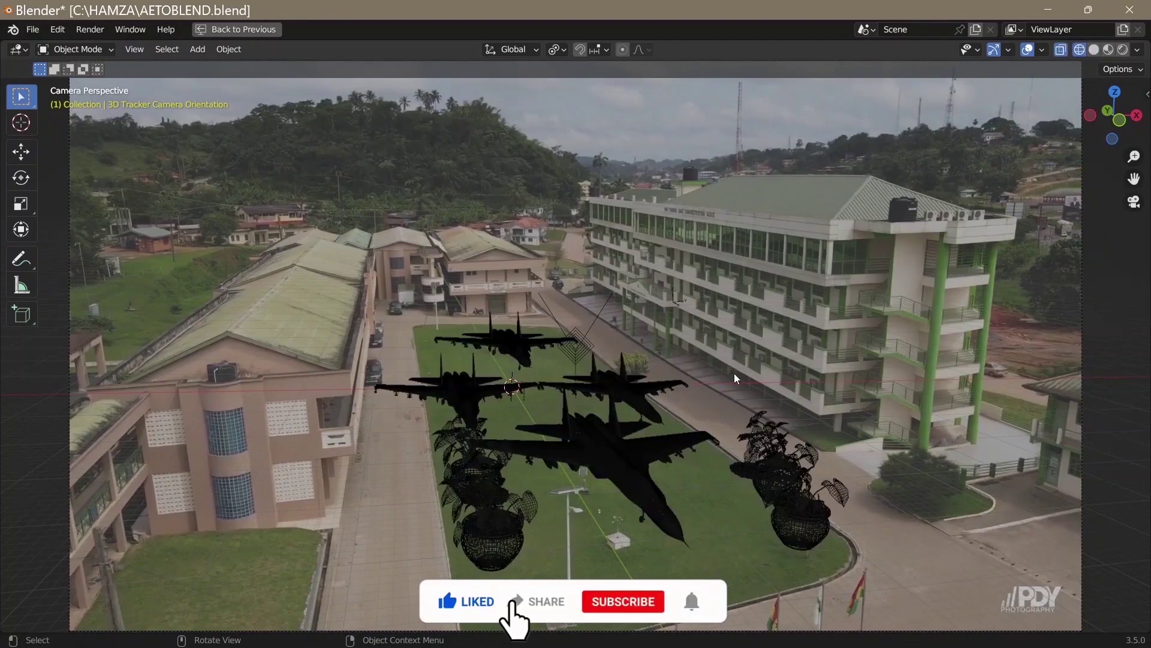
key(a)
click(1094, 50)
click(134, 49)
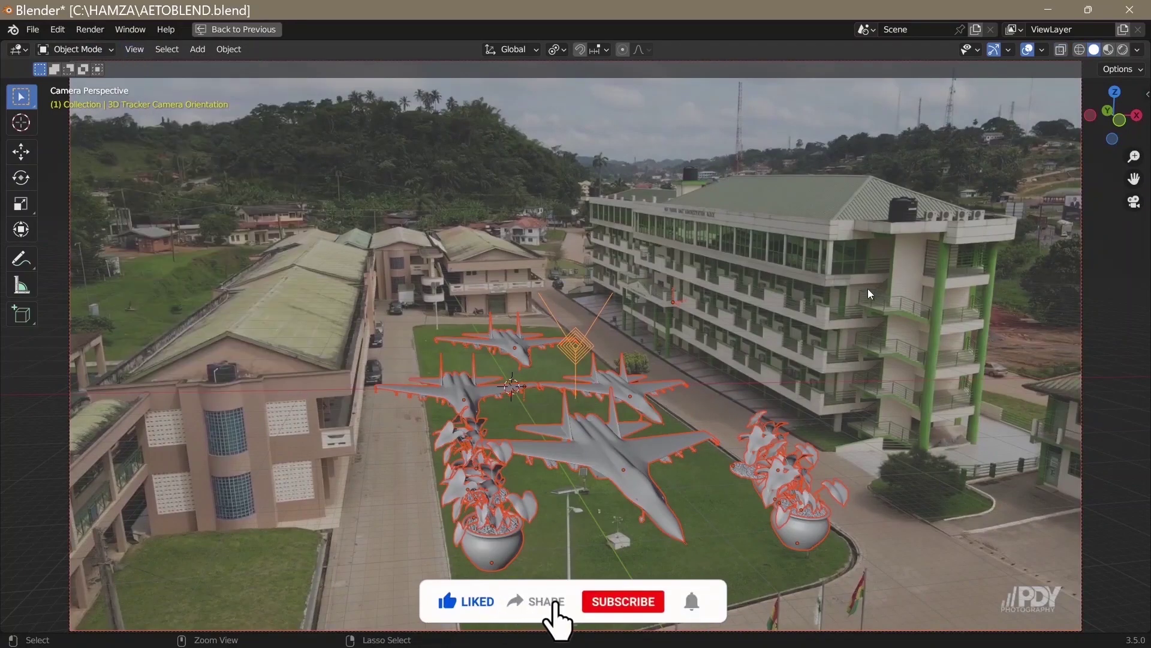
key(ctrl+space)
Create a new folder named R3 inside C:\HAMZA\AETOBLEND and set it as the render output location
click(1132, 443)
click(237, 440)
right_click(660, 211)
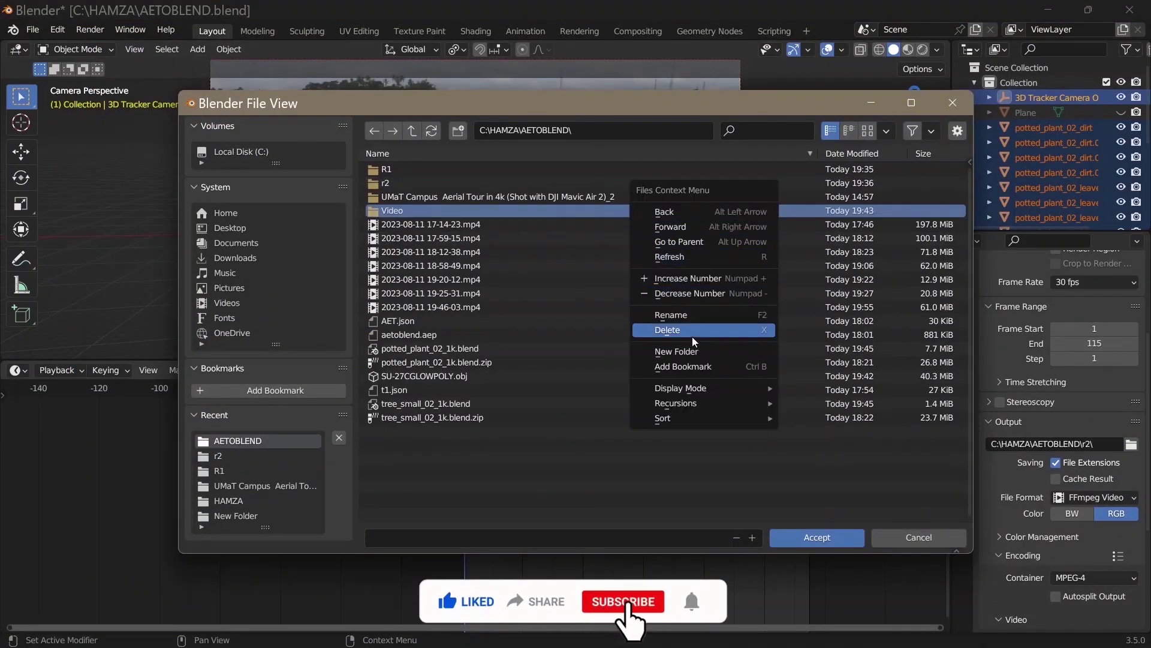
click(690, 352)
text(R3)
key(Return)
click(816, 537)
Render the camera view as a viewport animation
click(134, 49)
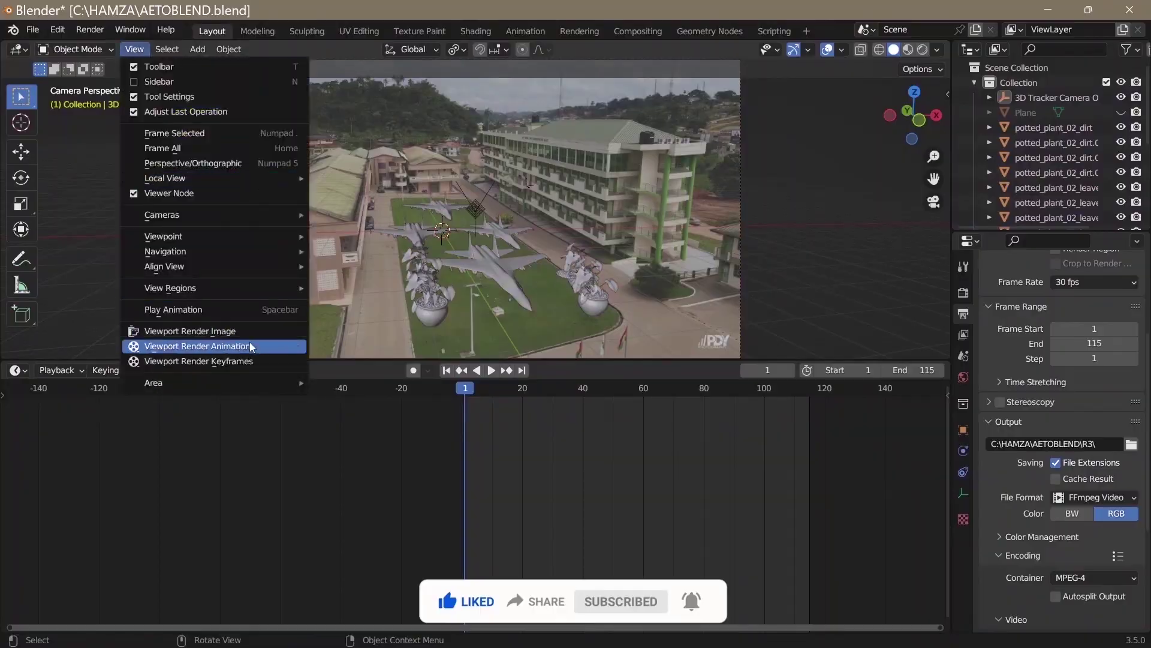
click(198, 346)
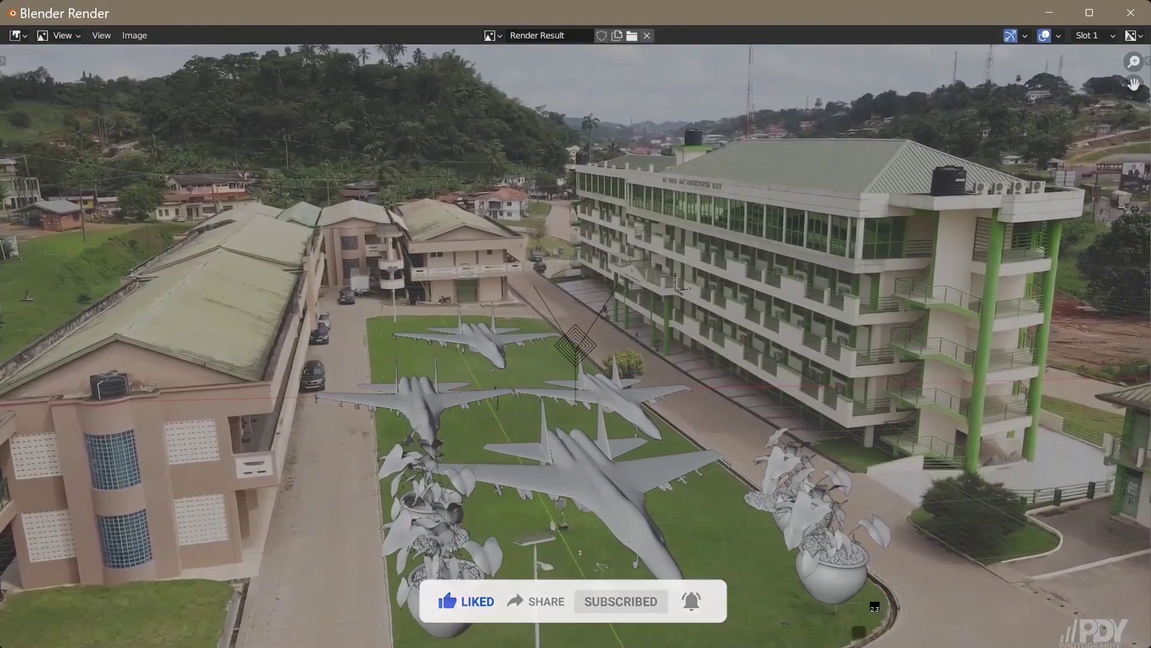